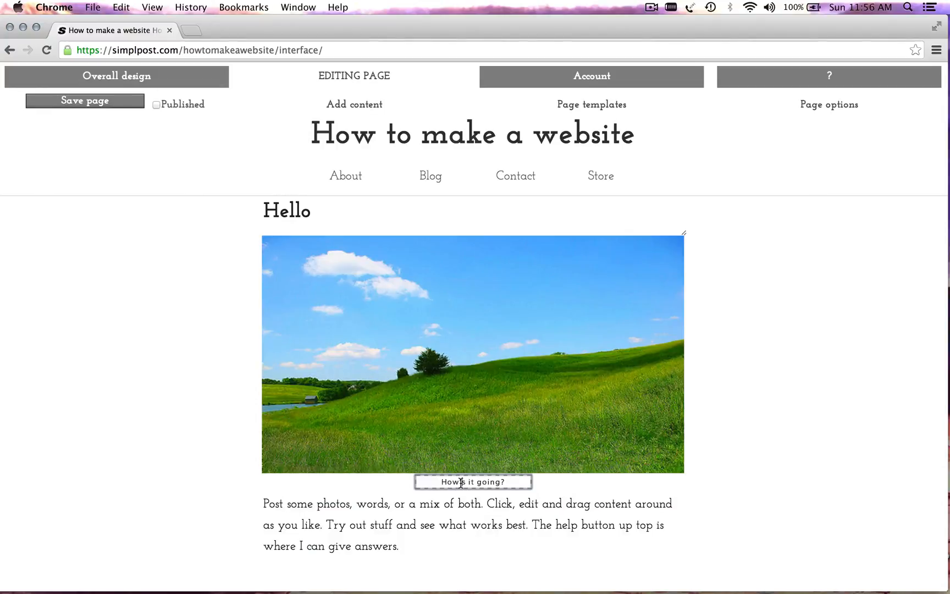
Step: Delete the landscape image, body text and Hello headline from the home page
mouse_move(535, 381)
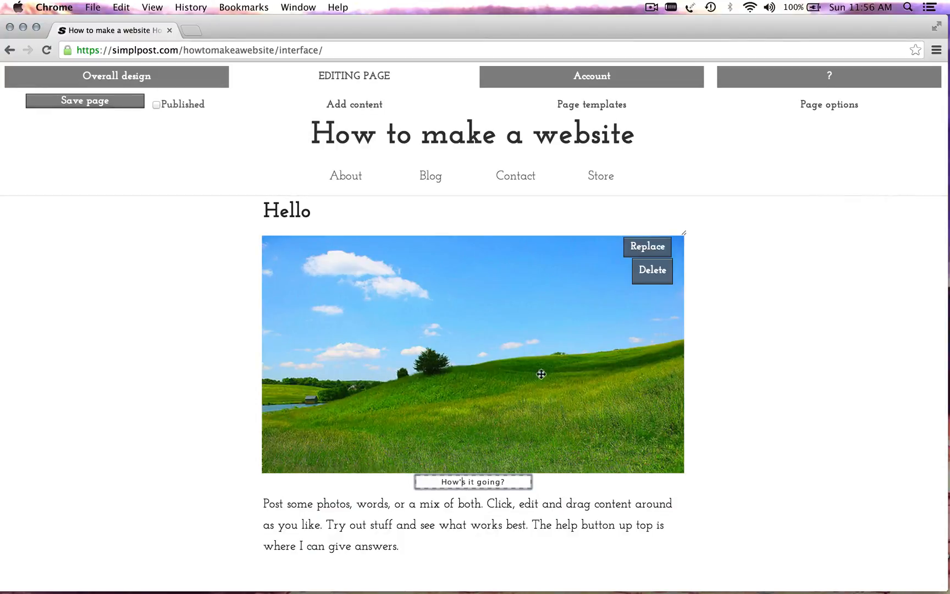
left_click(655, 271)
left_click_drag(487, 256, 185, 377)
left_click_drag(282, 209, 32, 318)
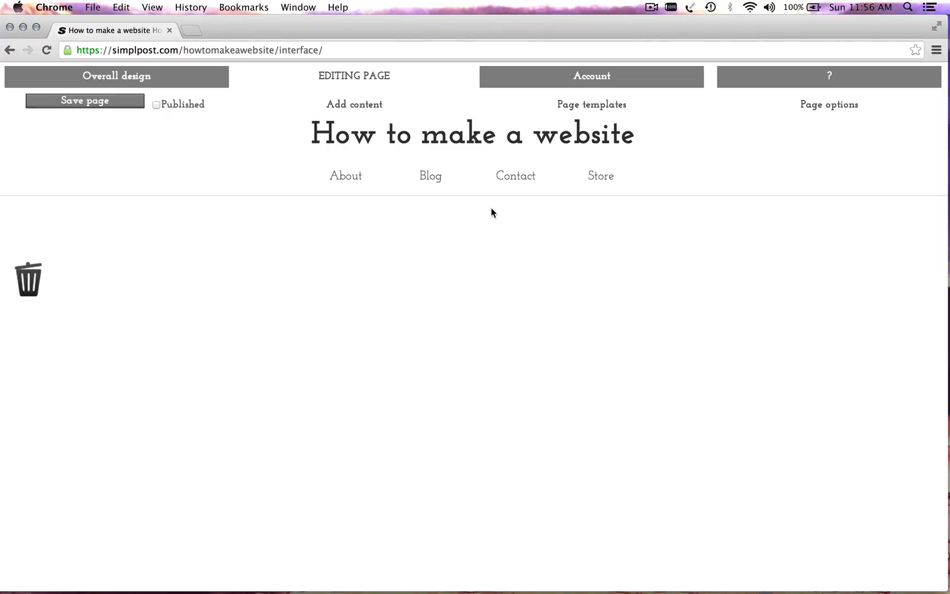
Step: Add a new page section at the top of the emptied home page
left_click(351, 103)
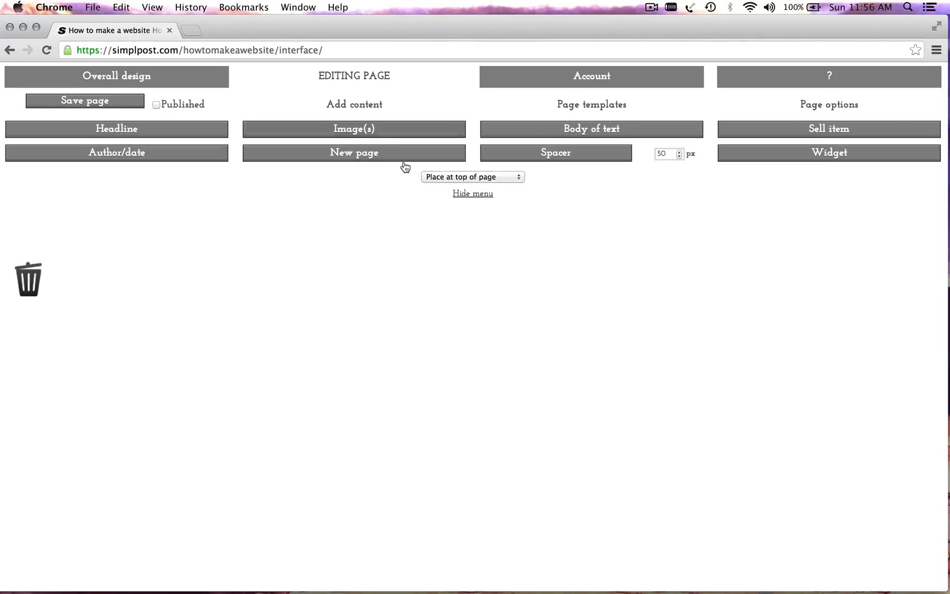
left_click(356, 156)
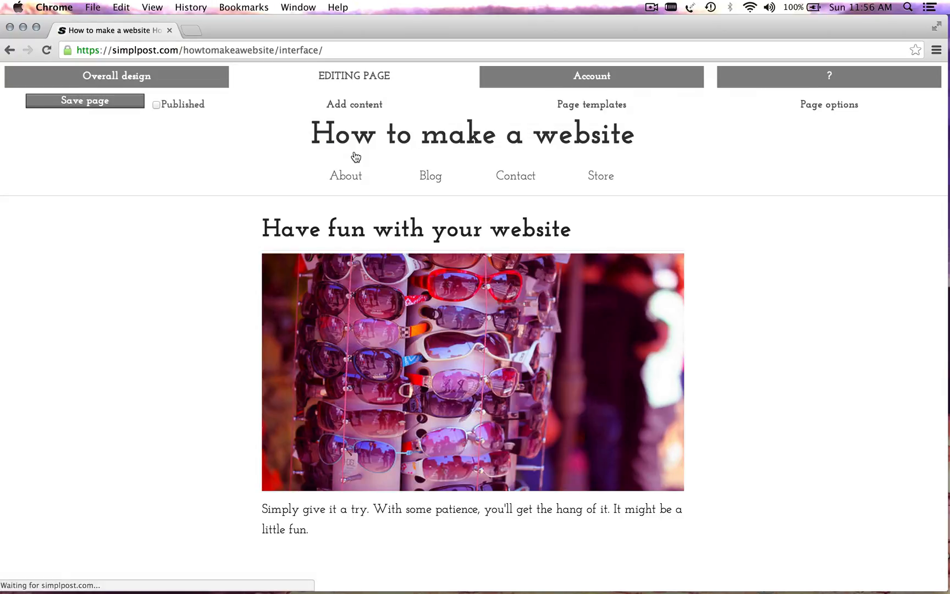
left_click_drag(460, 379, 476, 364)
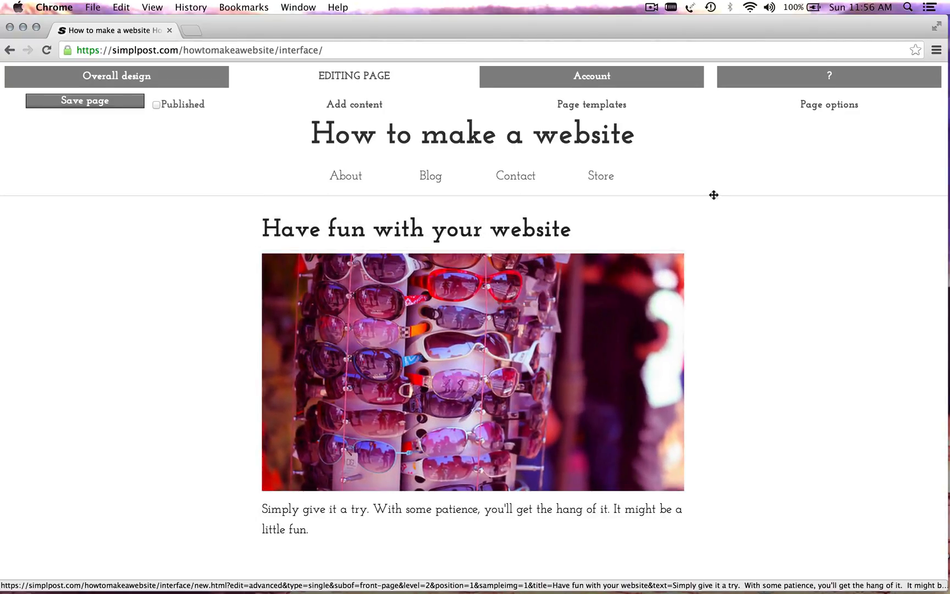
Step: Check the home page's layout options, including the available numbers of web pages per section
left_click(832, 104)
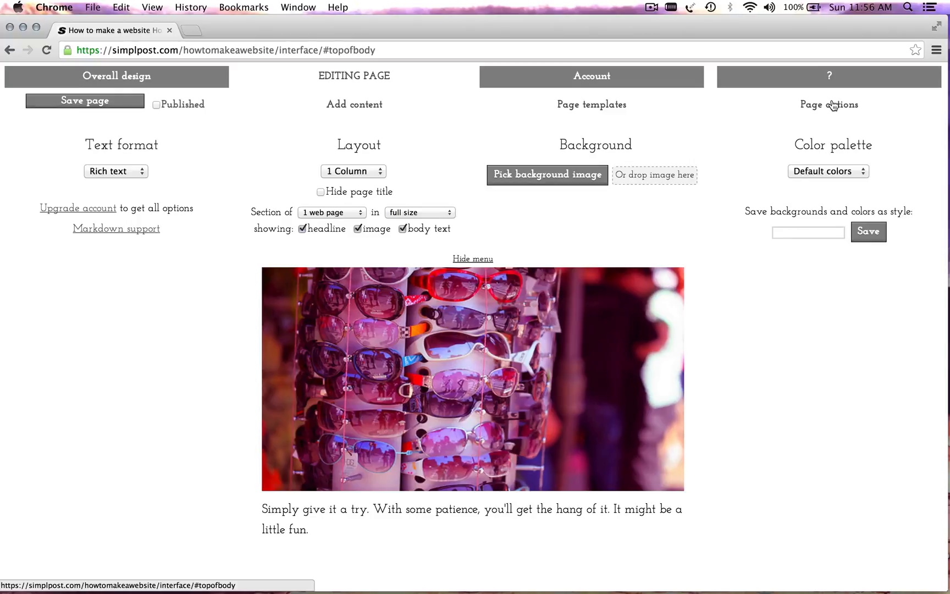
left_click(330, 212)
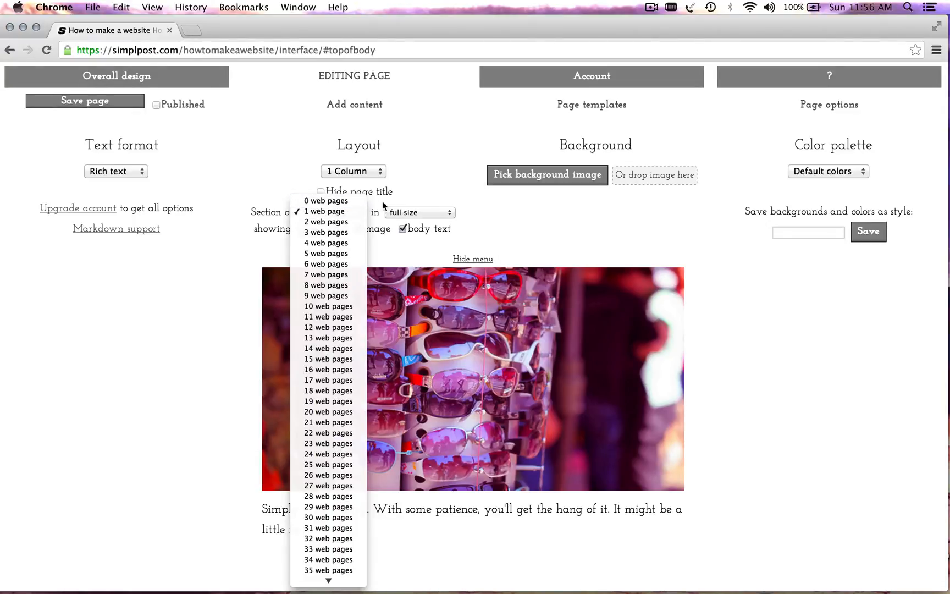
left_click(496, 245)
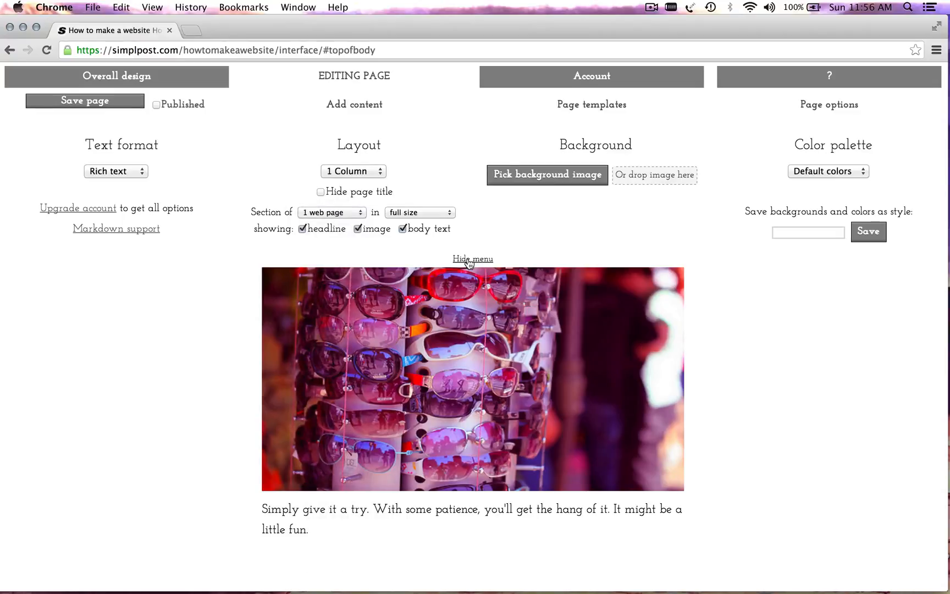
left_click(473, 258)
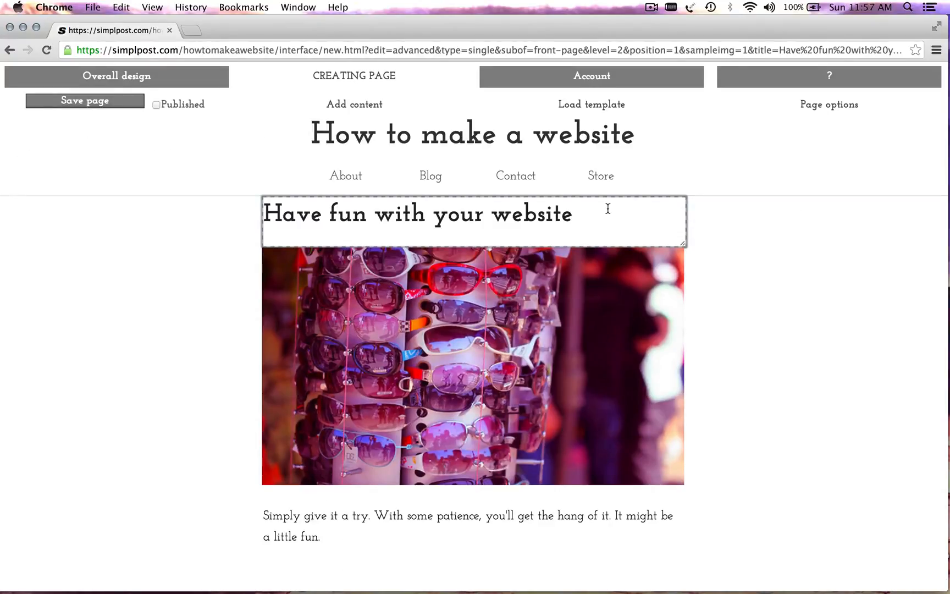
Step: Open the "Have fun with your website" page for editing and delete its sunglasses image
left_click_drag(605, 208, 219, 199)
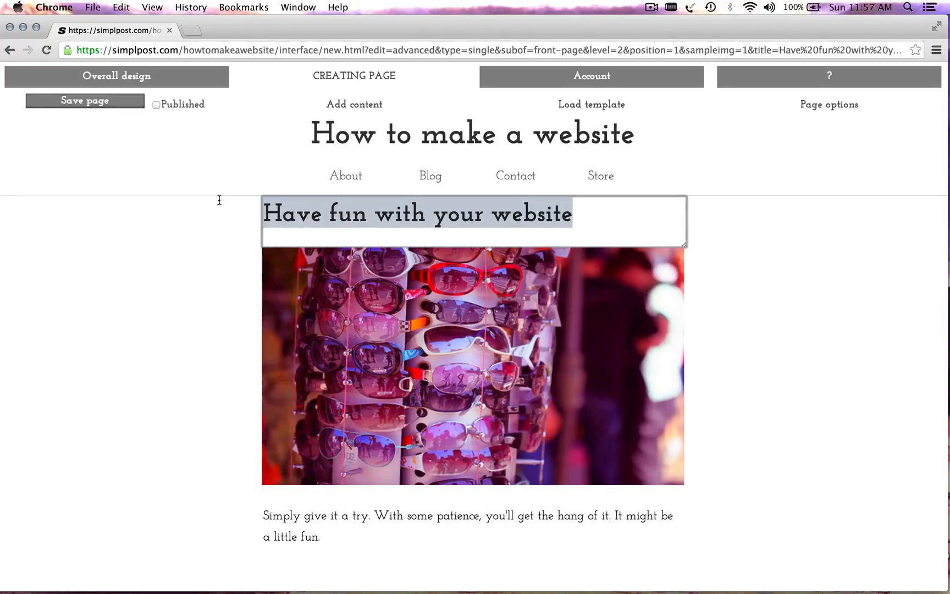
mouse_move(371, 328)
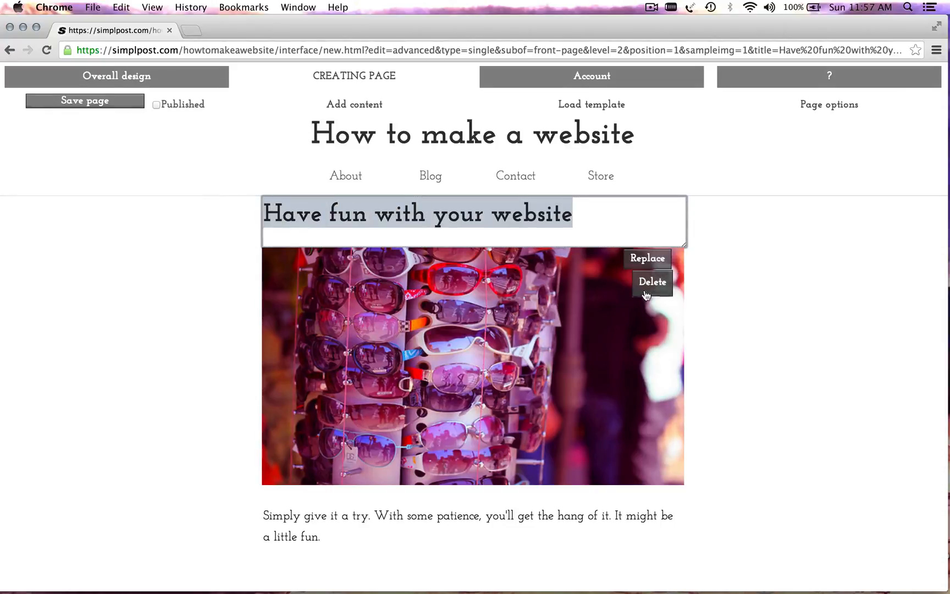
left_click_drag(536, 320, 127, 582)
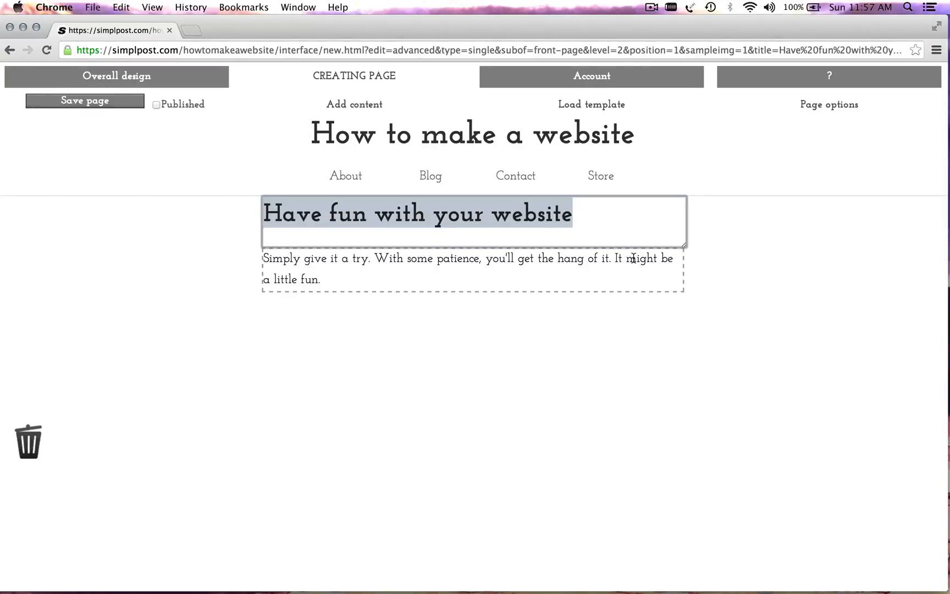
Step: Set Building.jpg as the page's background image, apply it to the nav bar and body, and save the page
left_click(852, 106)
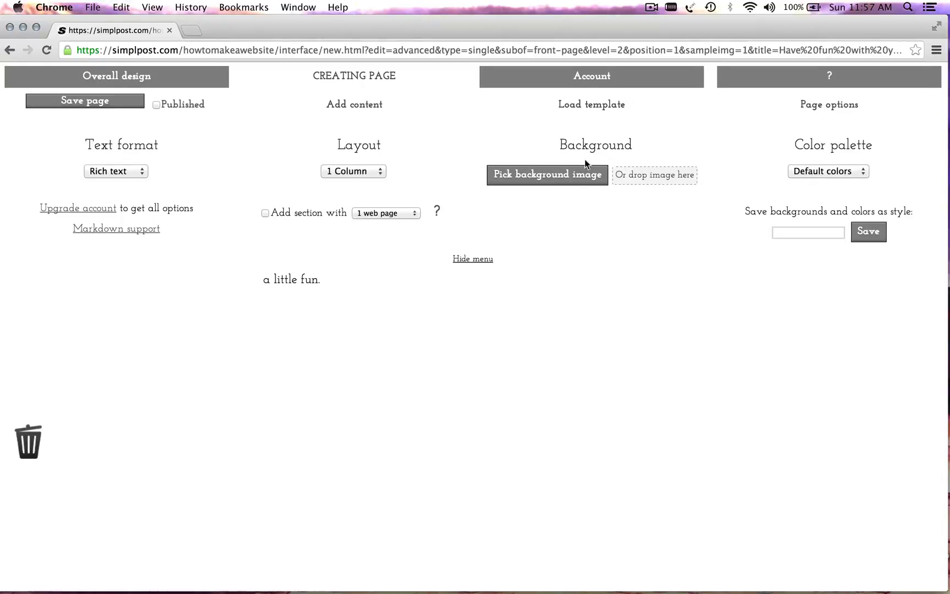
left_click(583, 180)
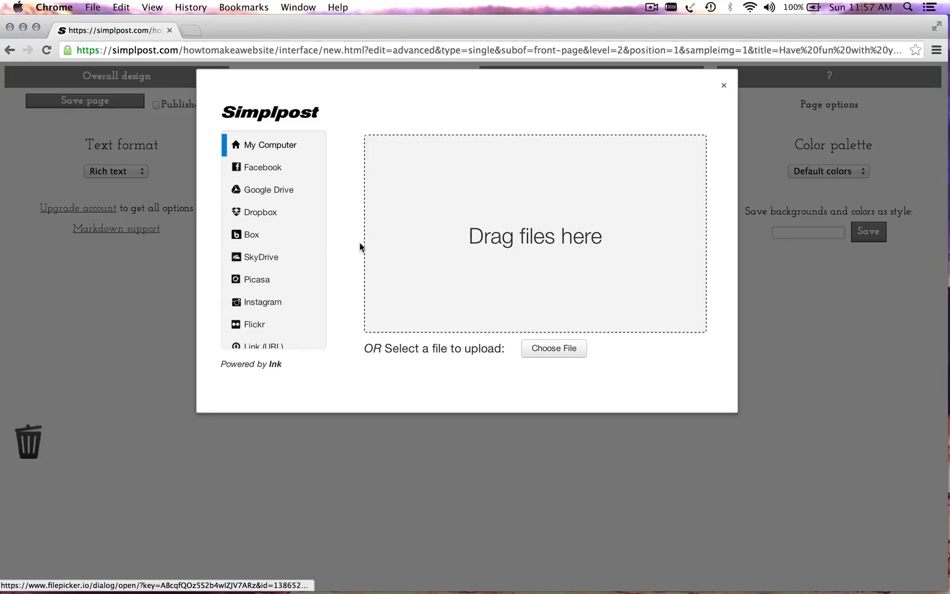
left_click(557, 350)
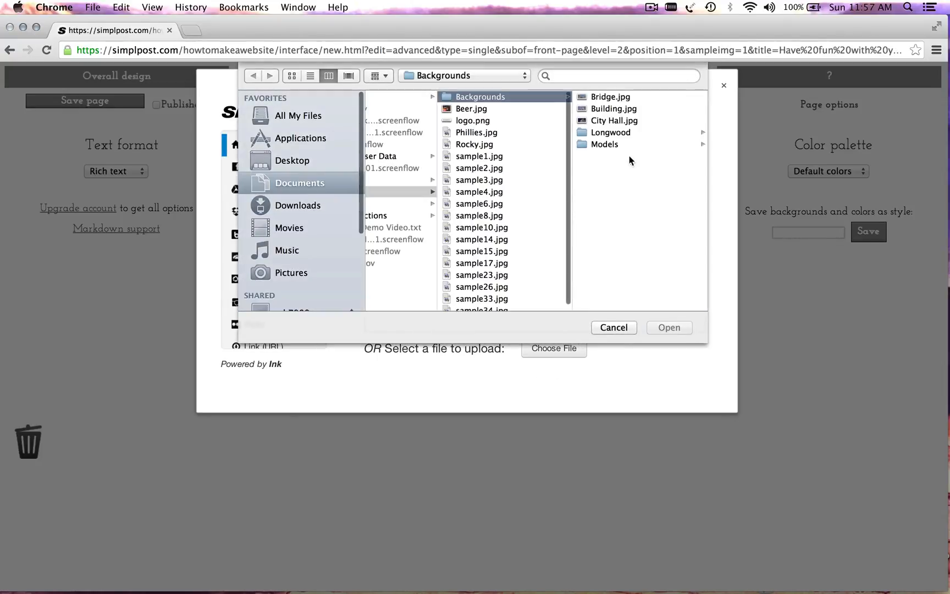
left_click(594, 108)
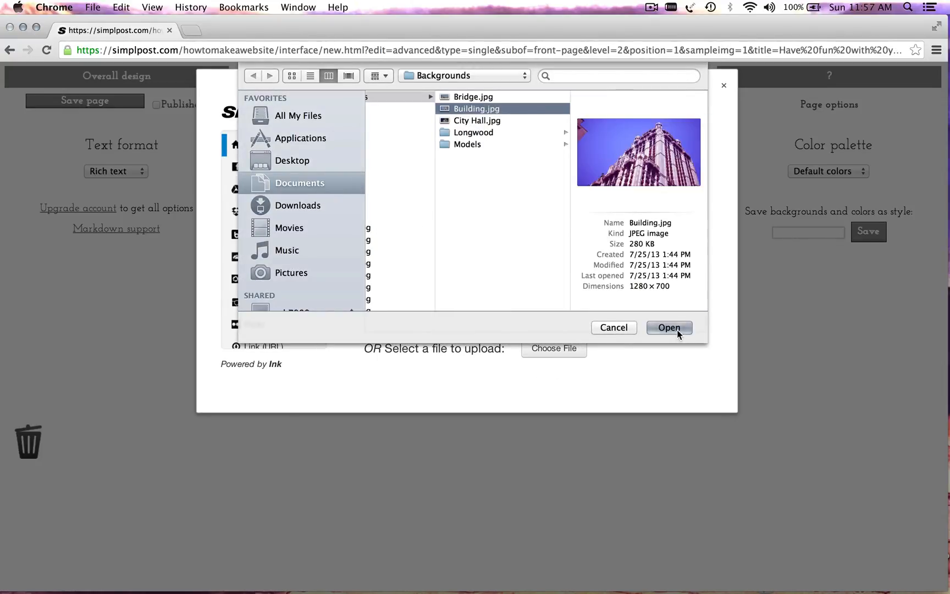
left_click(670, 328)
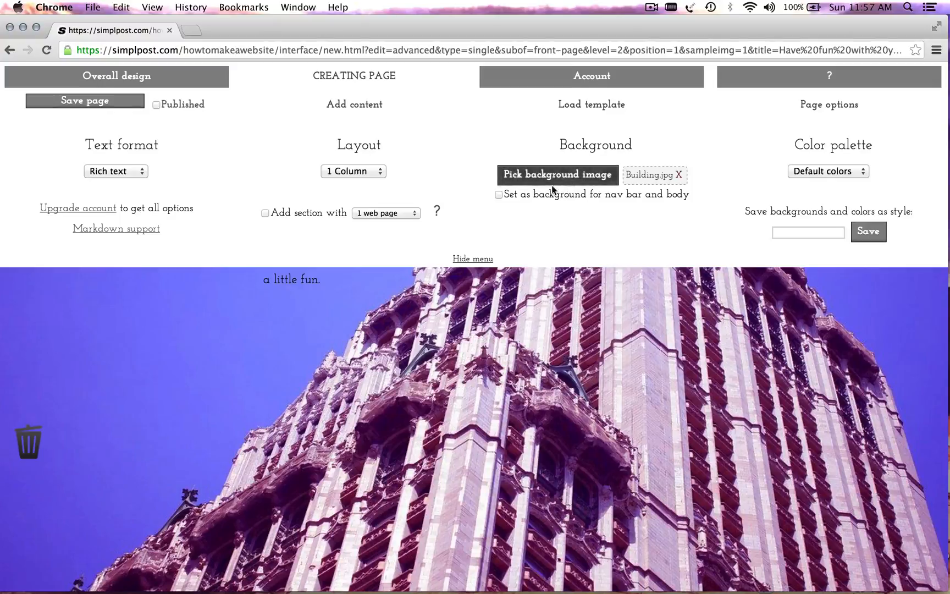
left_click(499, 195)
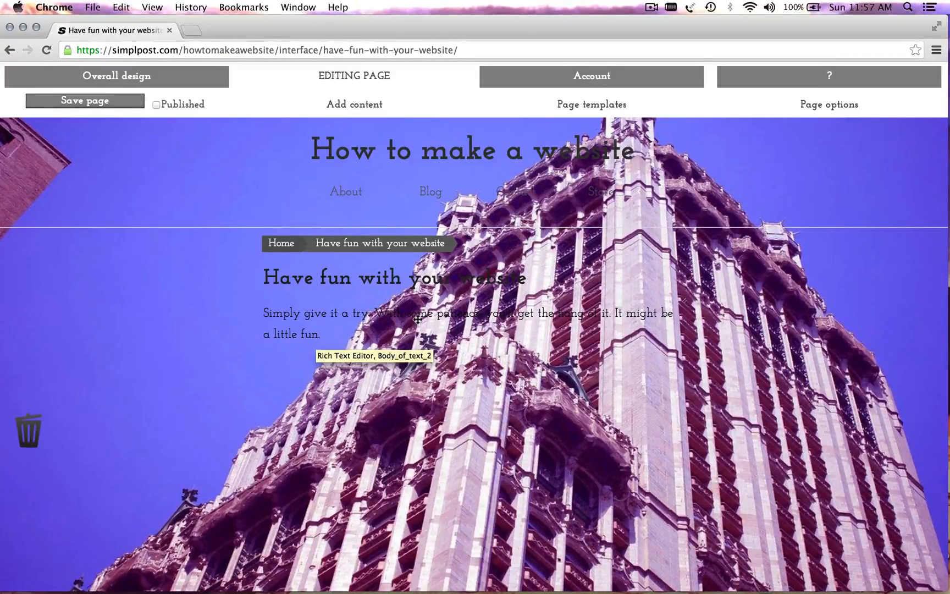
Step: Delete the page's body text and headline, and add a 640 px spacer in their place
left_click_drag(304, 318, 33, 440)
left_click_drag(335, 280, 43, 388)
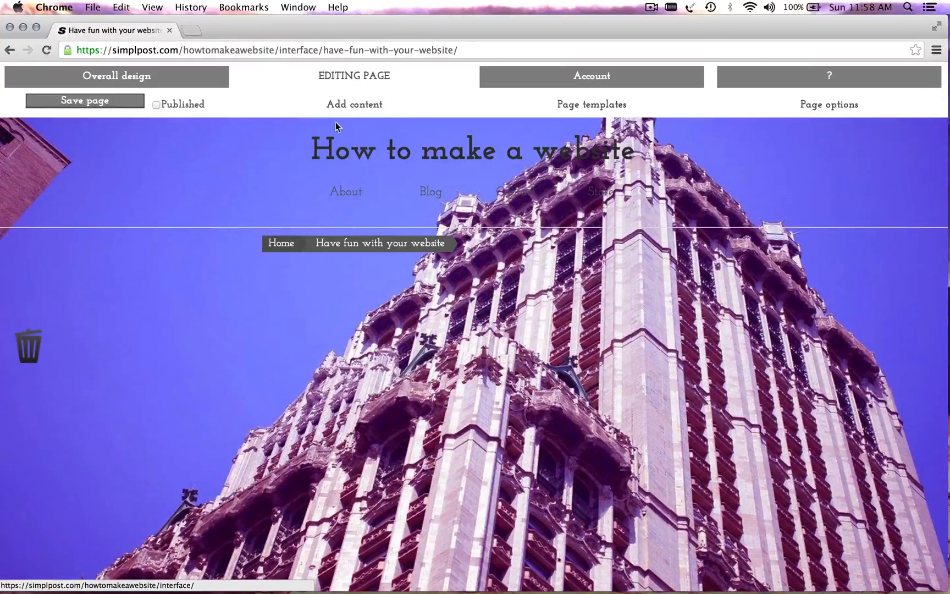
left_click(350, 110)
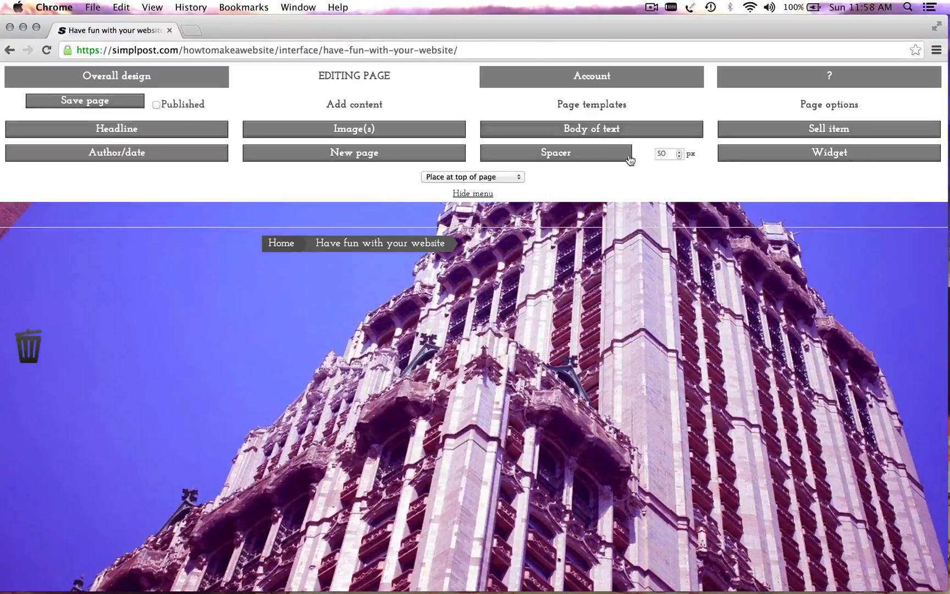
left_click(669, 154)
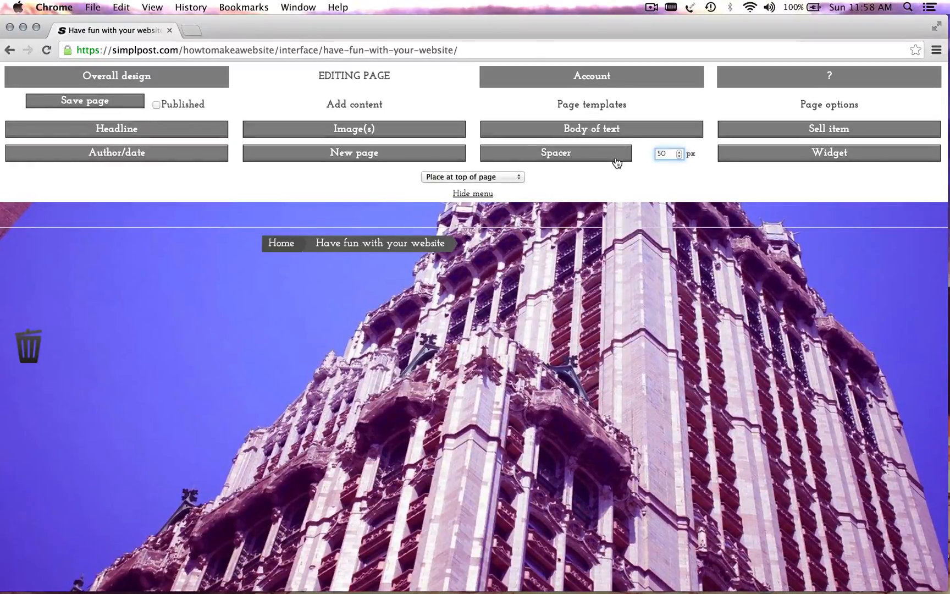
type("64040")
left_click(592, 150)
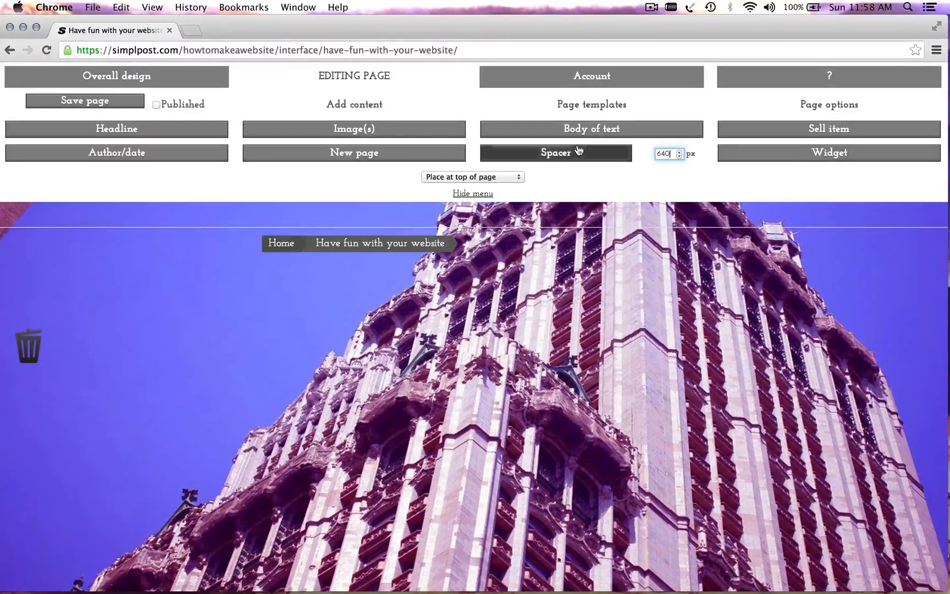
left_click(560, 158)
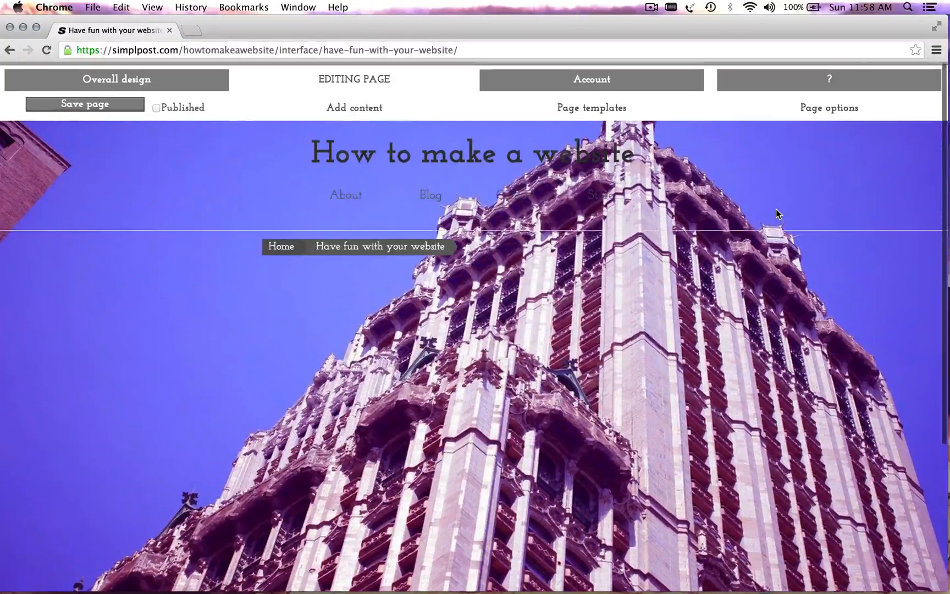
mouse_move(353, 346)
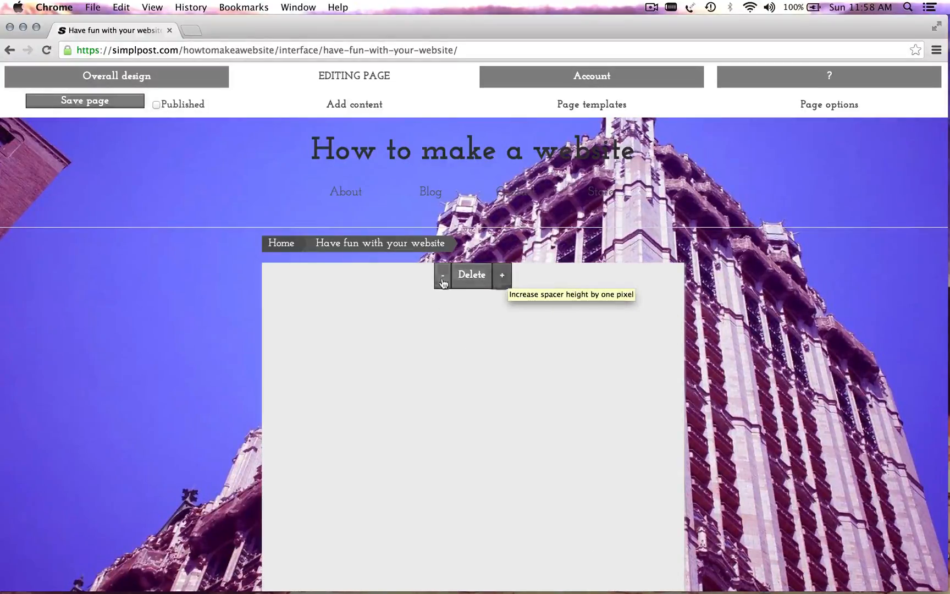
left_click(469, 277)
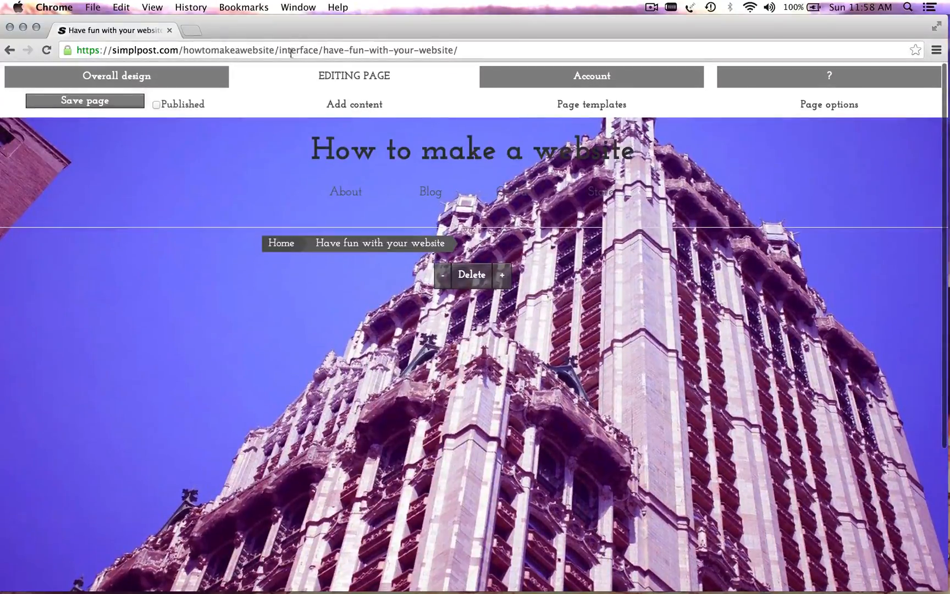
Step: Publish the building background page and return to the home page to review its full-width section
left_click(183, 109)
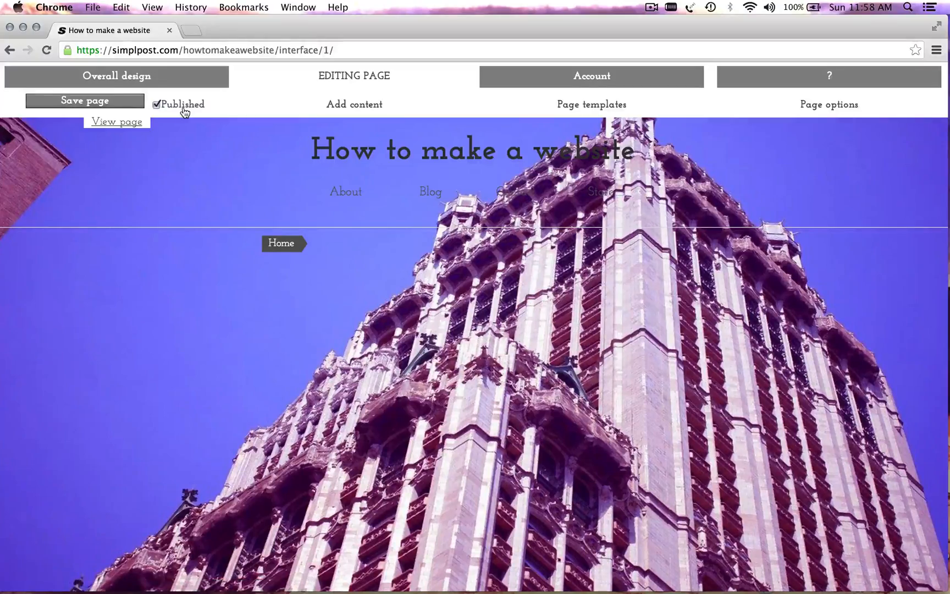
left_click(281, 244)
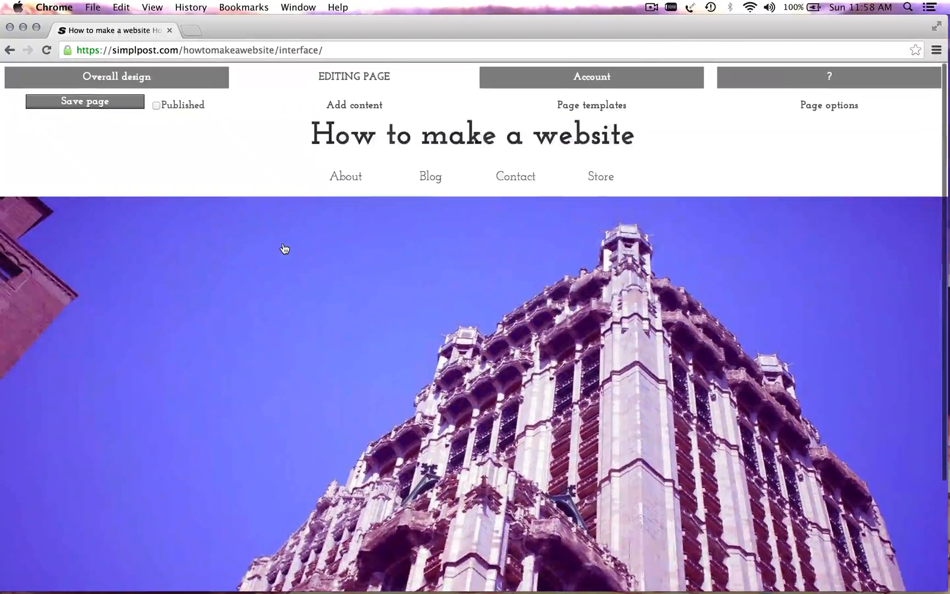
scroll(285, 249, "down", 2)
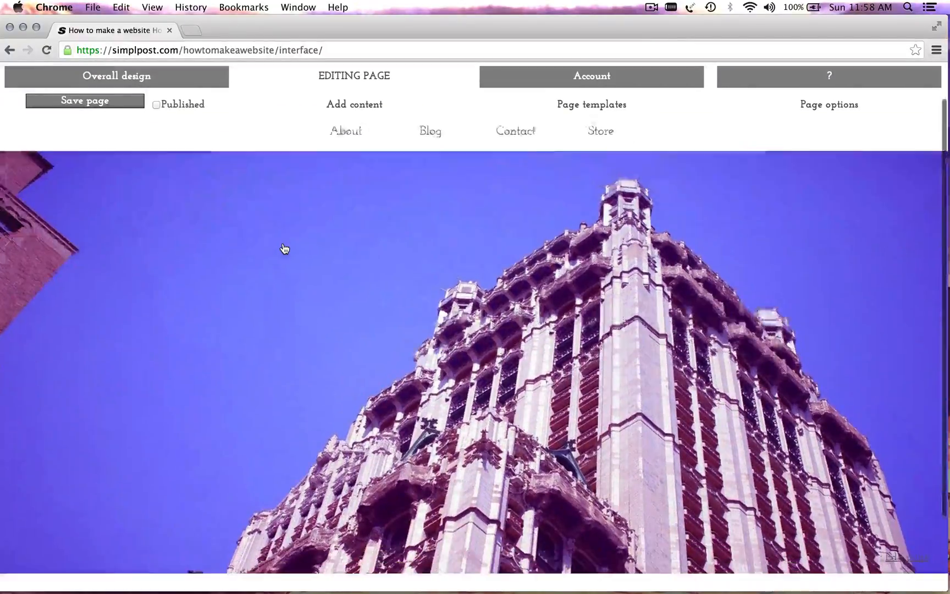
scroll(284, 249, "up", 3)
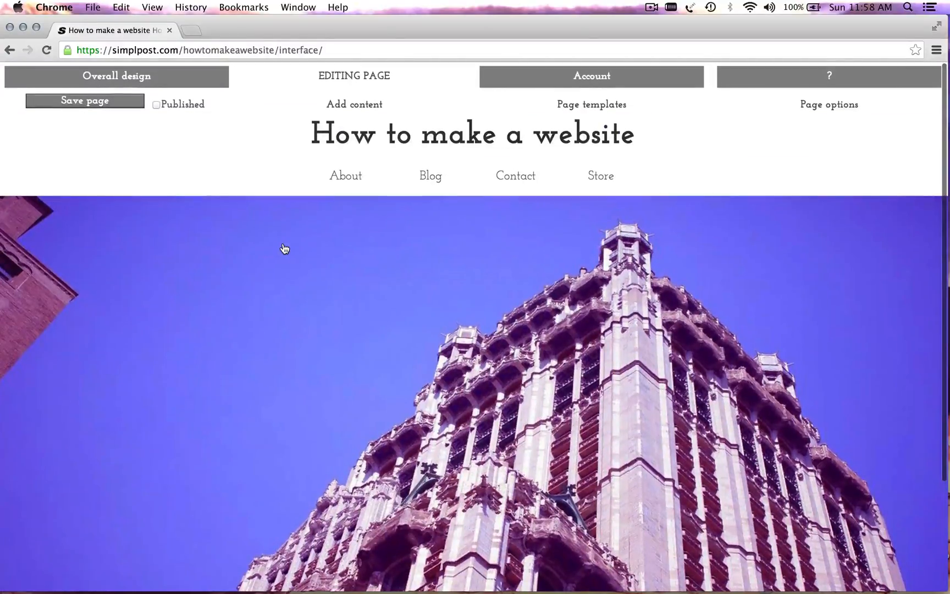
scroll(284, 249, "down", 2)
scroll(284, 249, "up", 2)
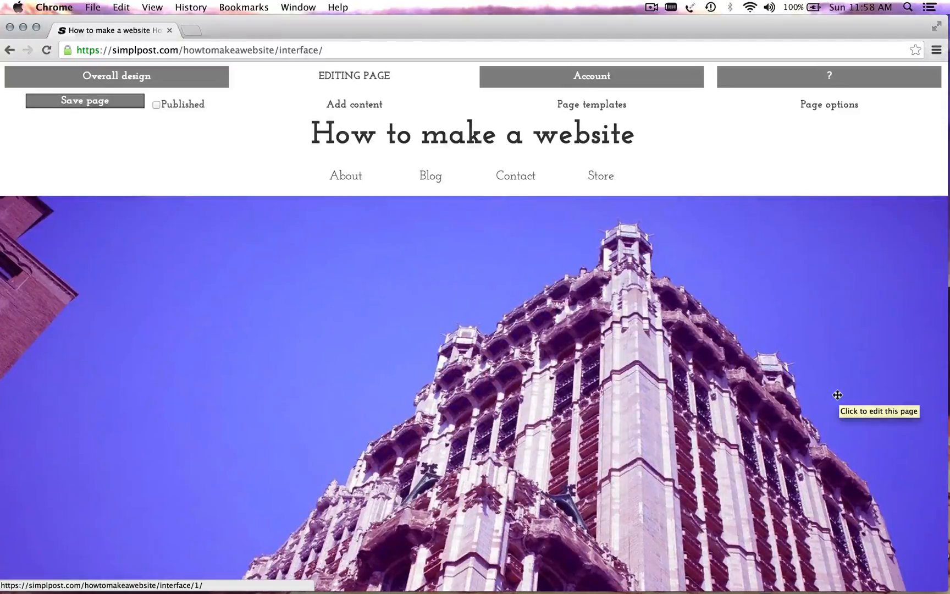
Step: Add another new page section to the home page and move it below the building section
left_click(349, 106)
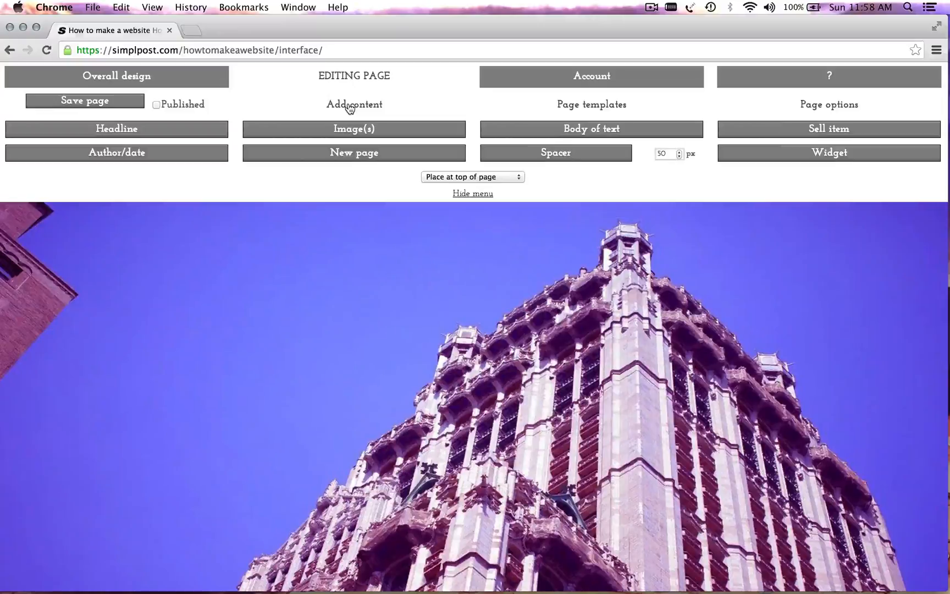
left_click(357, 156)
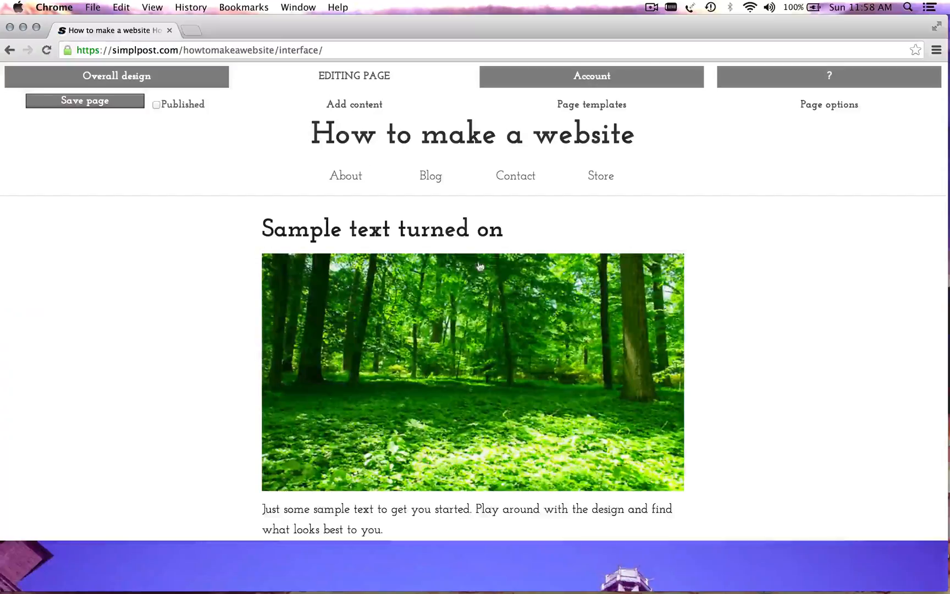
left_click_drag(605, 384, 603, 473)
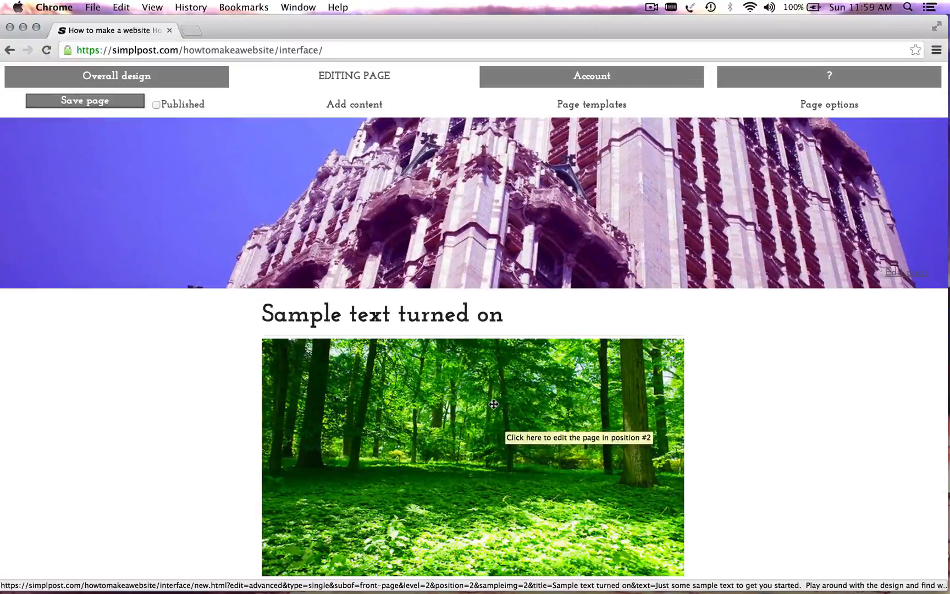
Step: Open the "Sample text turned on" page for editing and delete its forest image
left_click(525, 398)
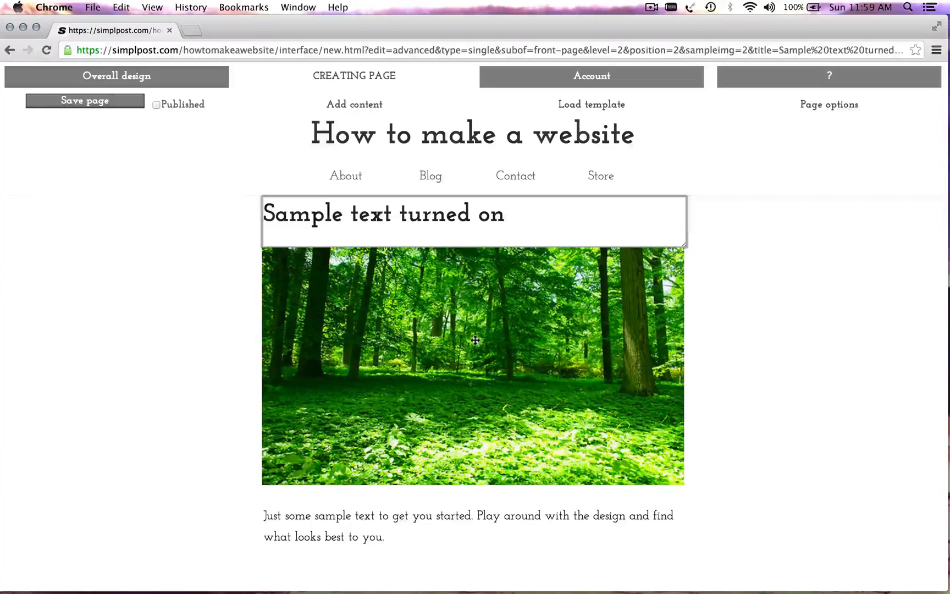
left_click(650, 289)
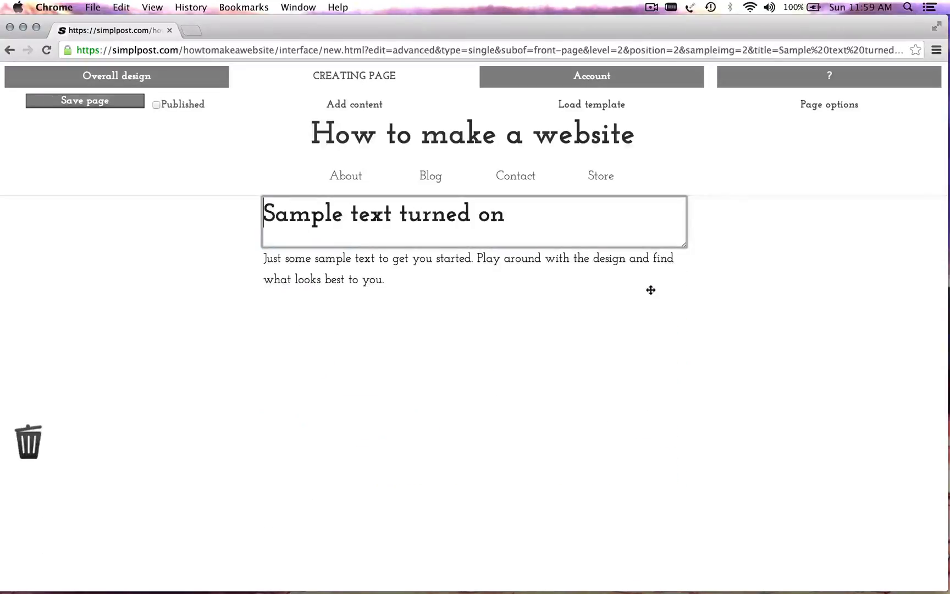
Step: Change the "Sample text turned on" page to a three-column layout
left_click(810, 110)
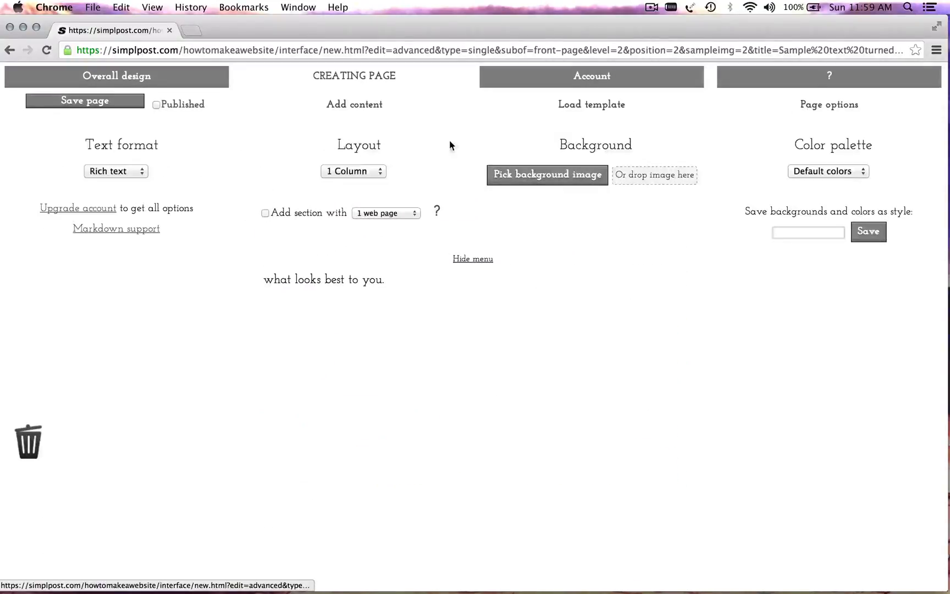
left_click(356, 168)
left_click(340, 195)
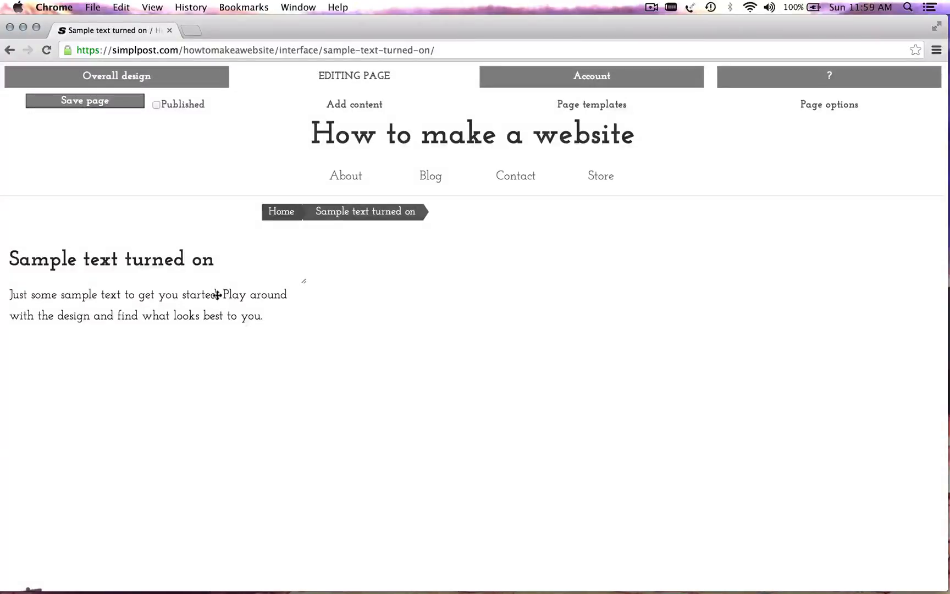
Step: Repeat the sample sentences three times within the body text block, and delete the headline above it
left_click_drag(266, 315, 1, 293)
key("super+c")
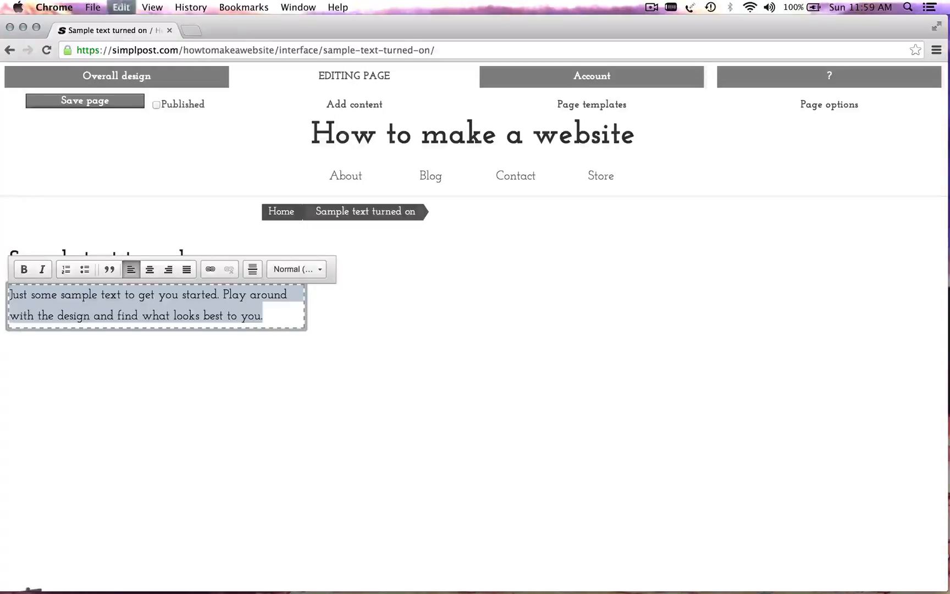
key("super+v")
key("super+v")
key("super+v")
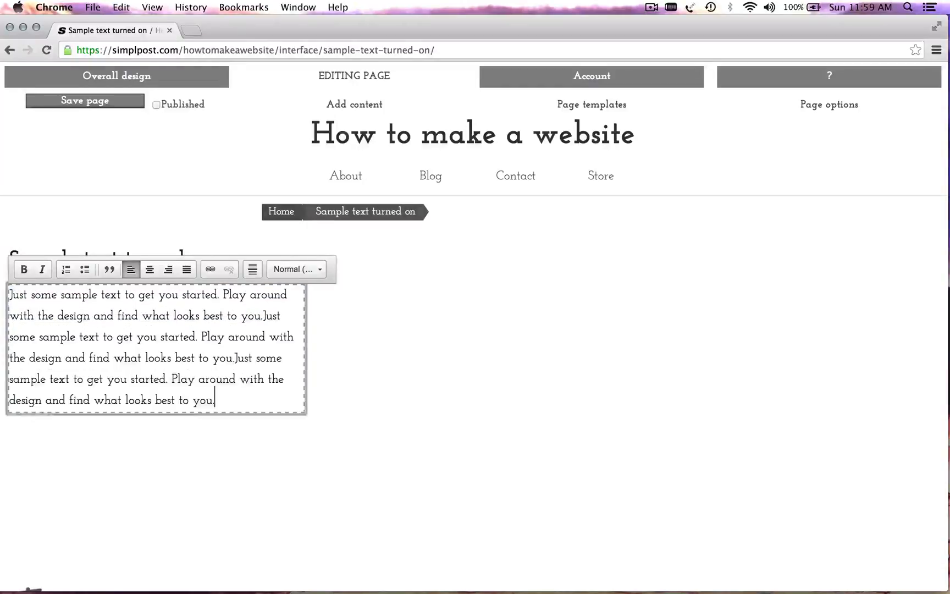
left_click(81, 218)
left_click_drag(28, 297, 28, 572)
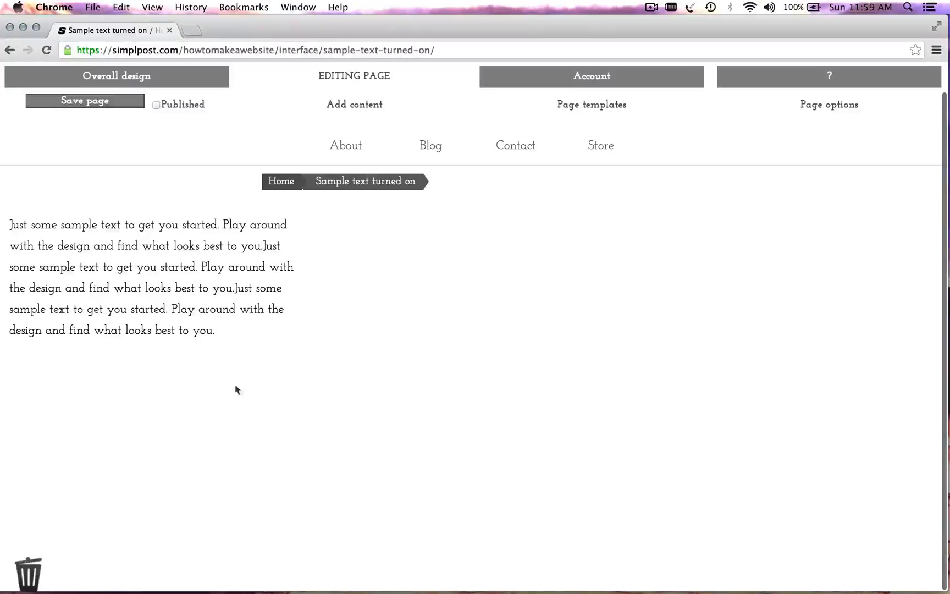
Step: Add a second body text block filled with the copied sample text and place it in the middle column
left_click(371, 108)
left_click(574, 130)
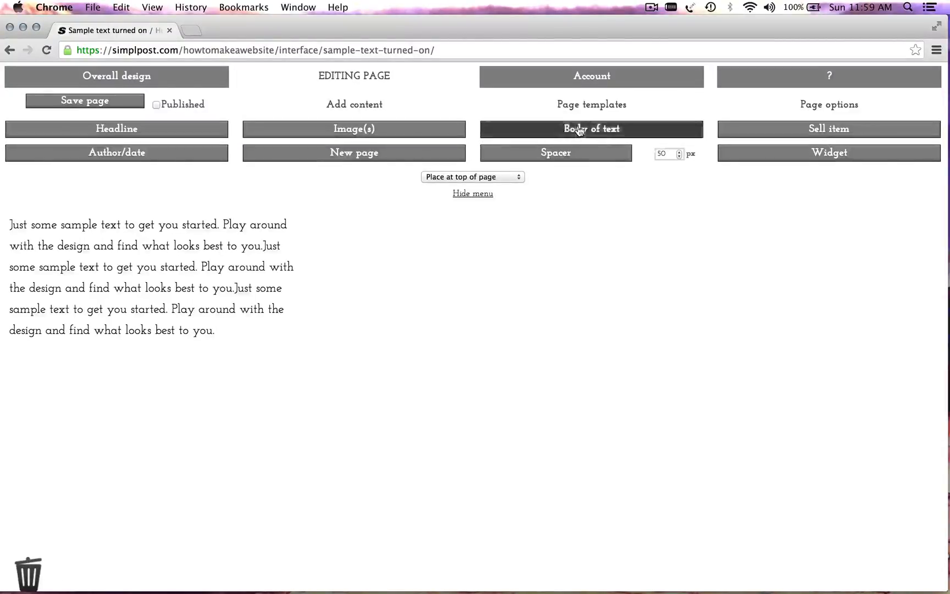
key("super+v")
key("super+v")
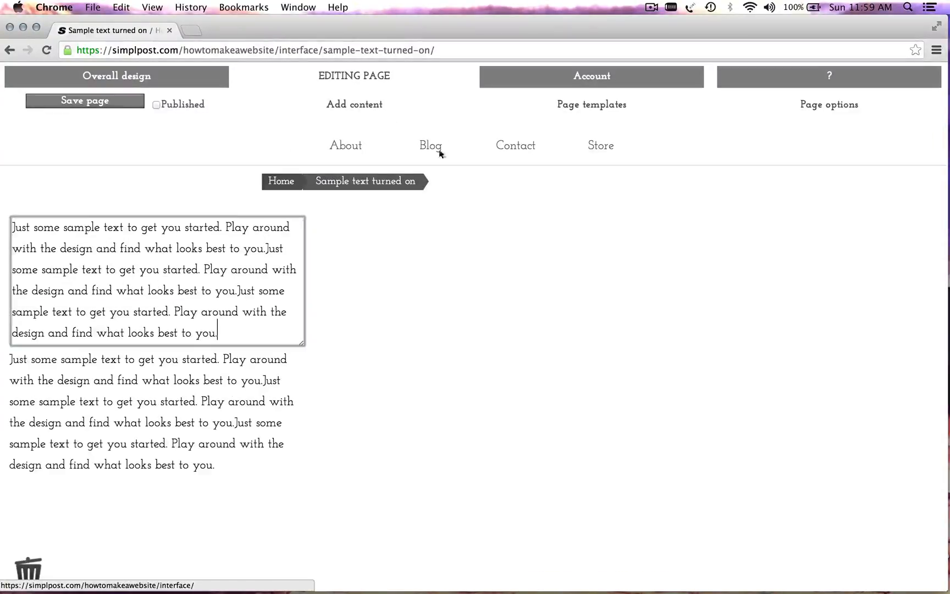
left_click_drag(305, 227, 575, 223)
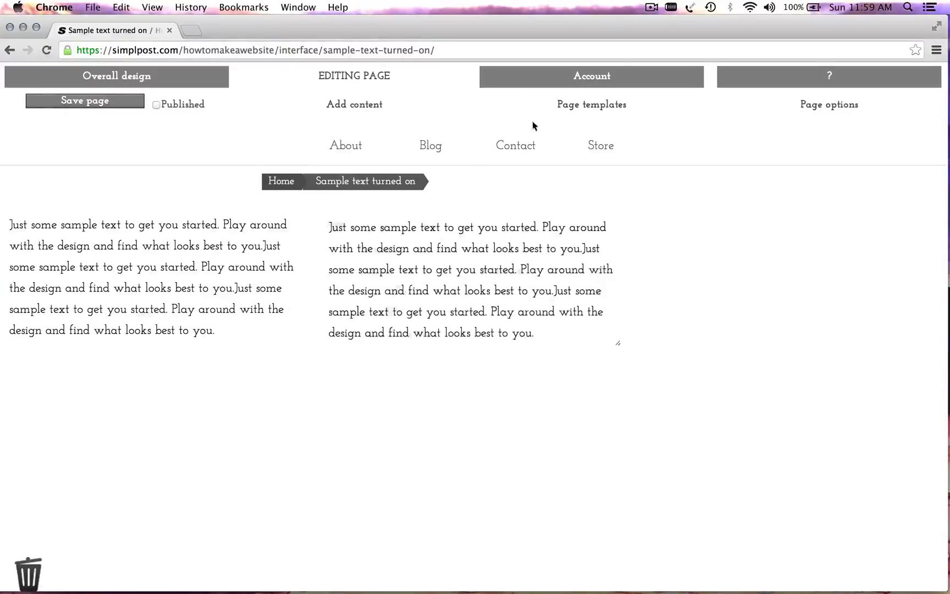
Step: Add a third body text block with the same sample text and place it in the last column
mouse_move(369, 113)
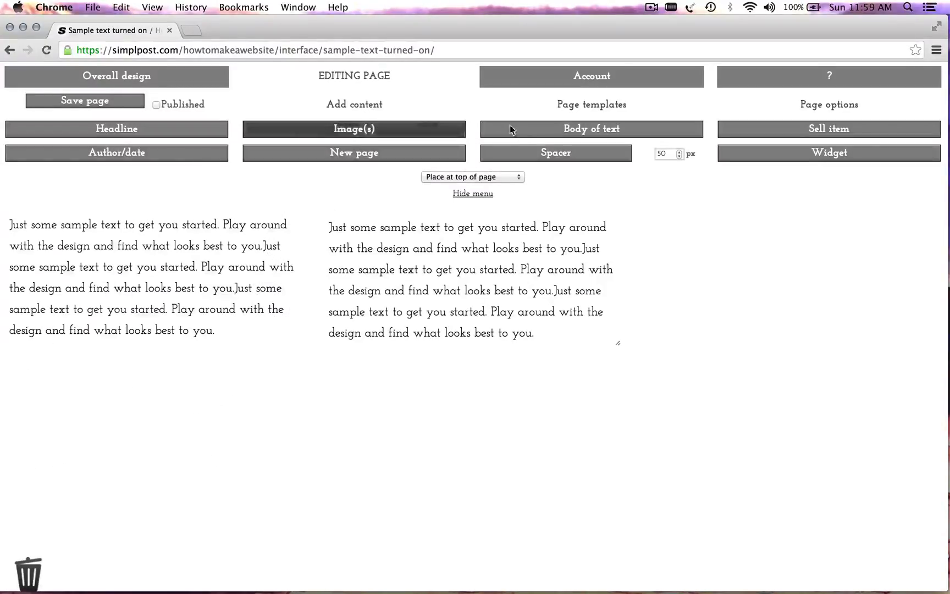
left_click(530, 133)
type("Just some sample text to get you started. Play around with the design and find what looks best to you.Just some sample text to get you started. Play around with the design and find what looks best to you.Just some sample text to get you started. Play around with the design and find what looks best to you.")
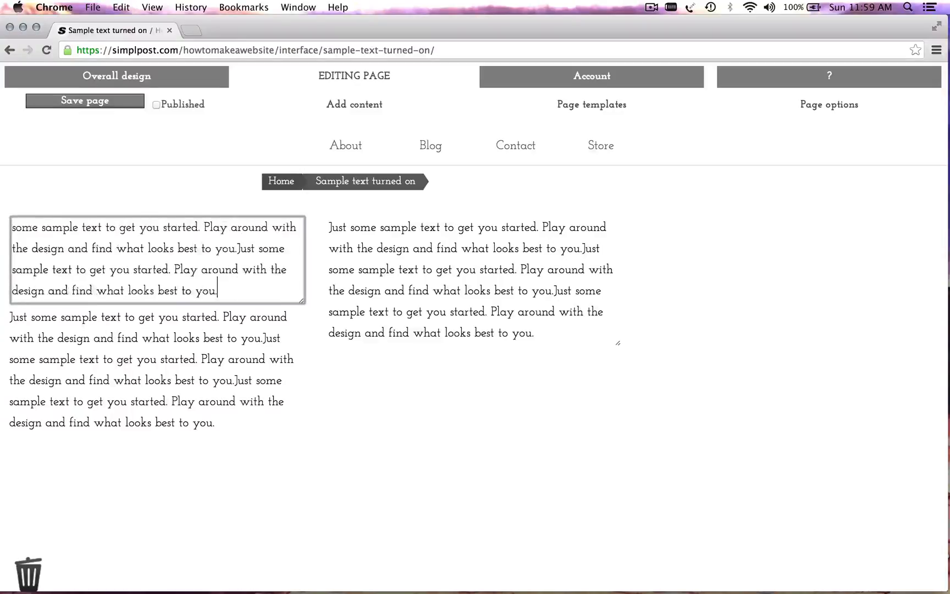
left_click_drag(213, 216, 846, 249)
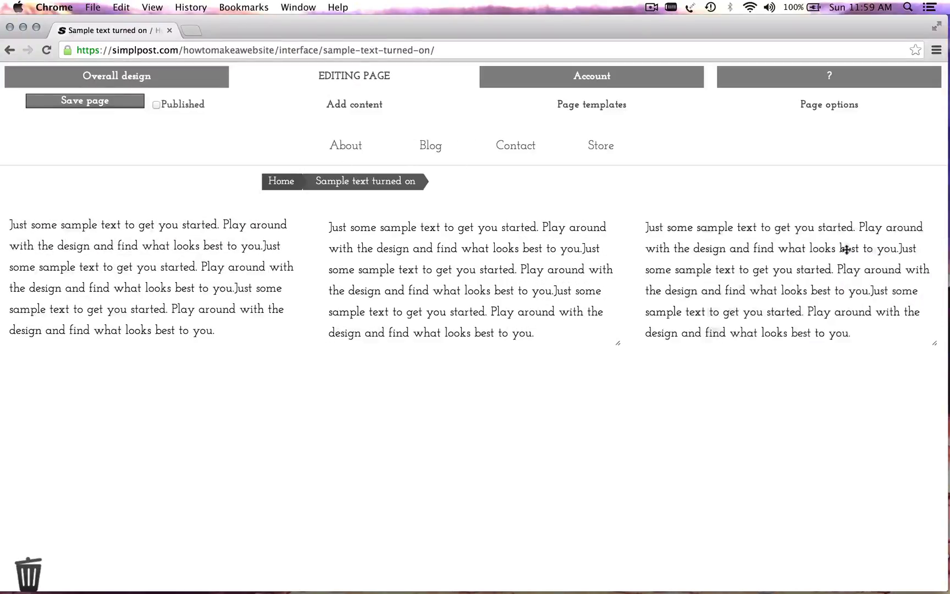
Step: Publish the three-column text page, then move its section below the building section on the home page and save
left_click(173, 106)
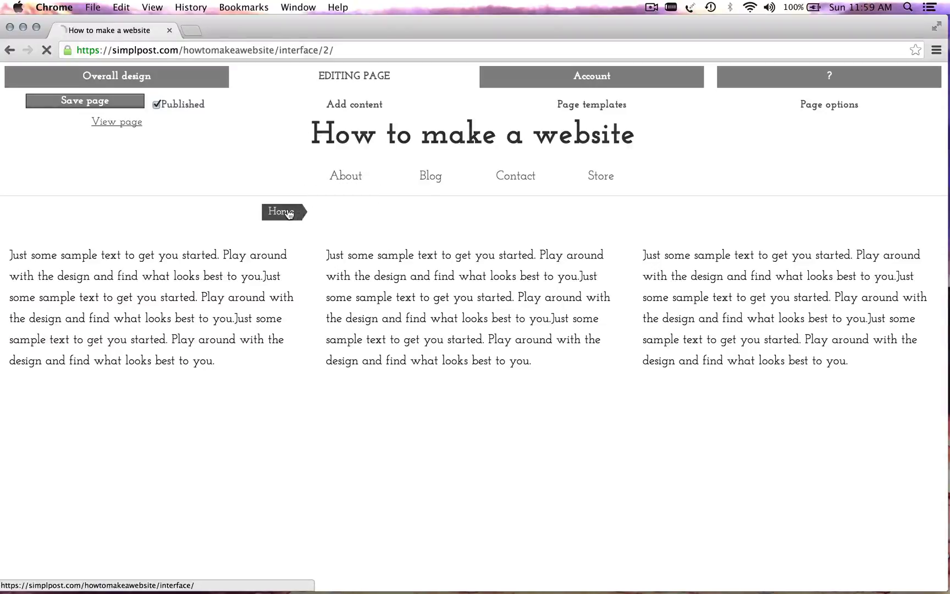
left_click(288, 213)
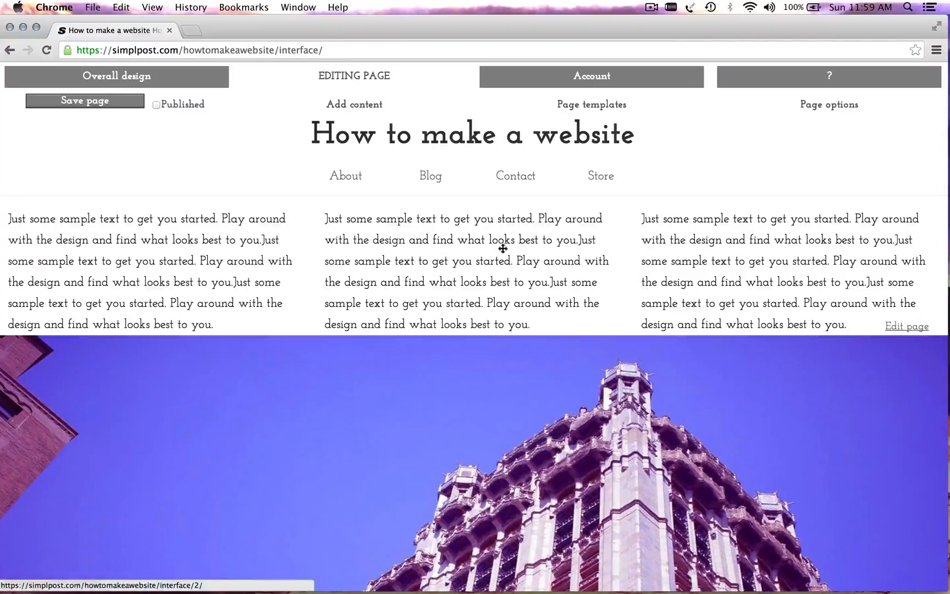
left_click_drag(494, 244, 479, 502)
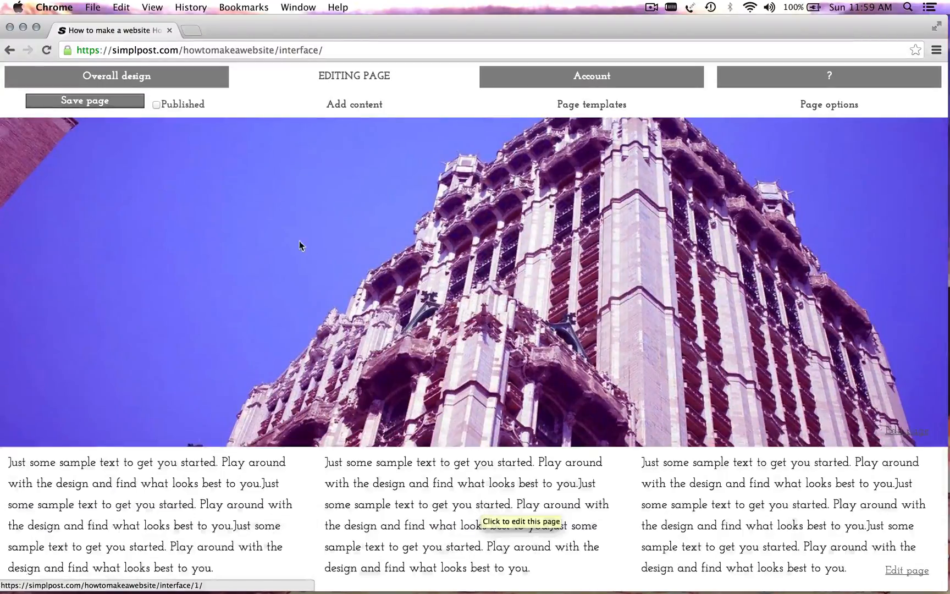
left_click(111, 102)
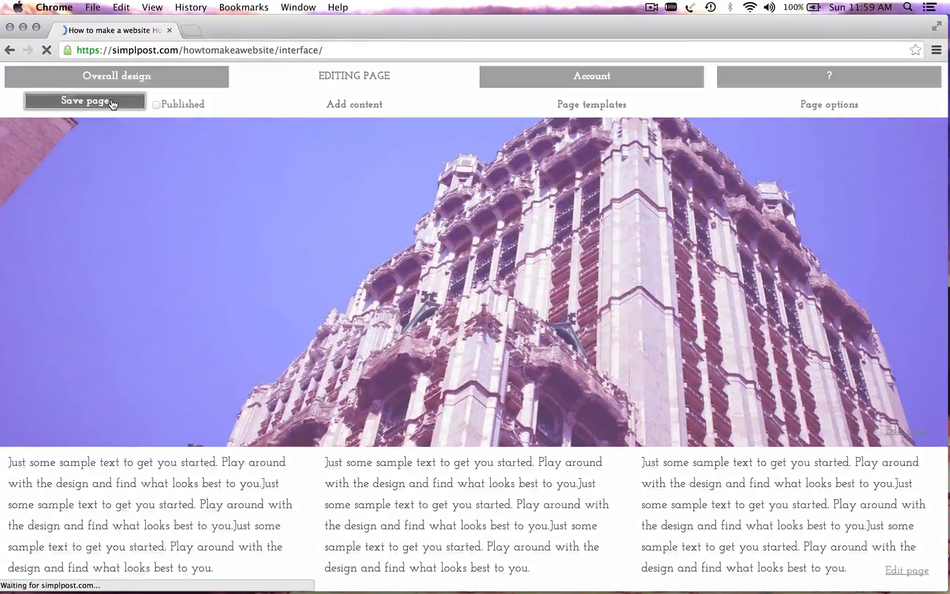
scroll(281, 135, "down", 5)
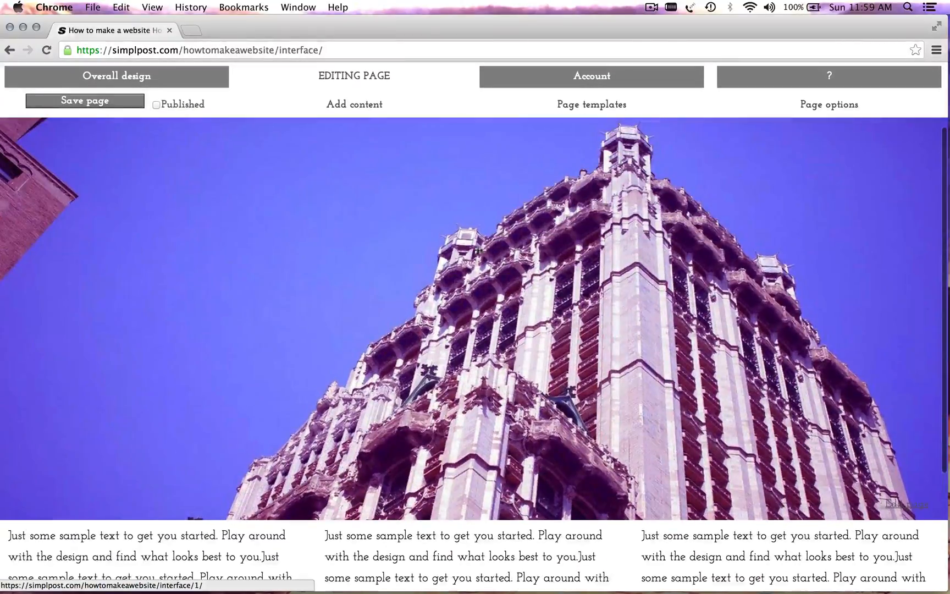
scroll(543, 270, "up", 2)
Step: Replace the building page's spacer with a 400 px spacer, save it, and return to the home page
left_click_drag(544, 271, 551, 284)
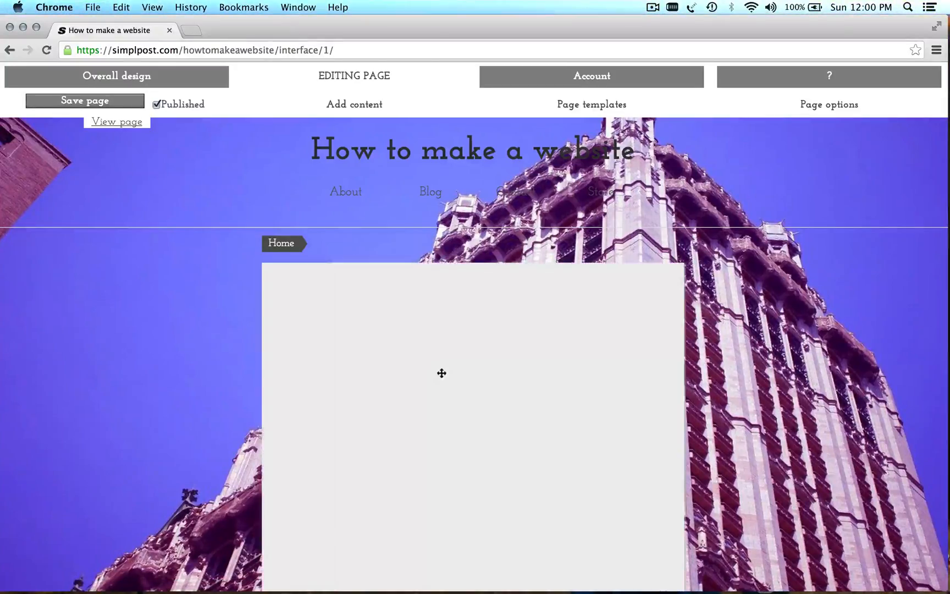
mouse_move(447, 282)
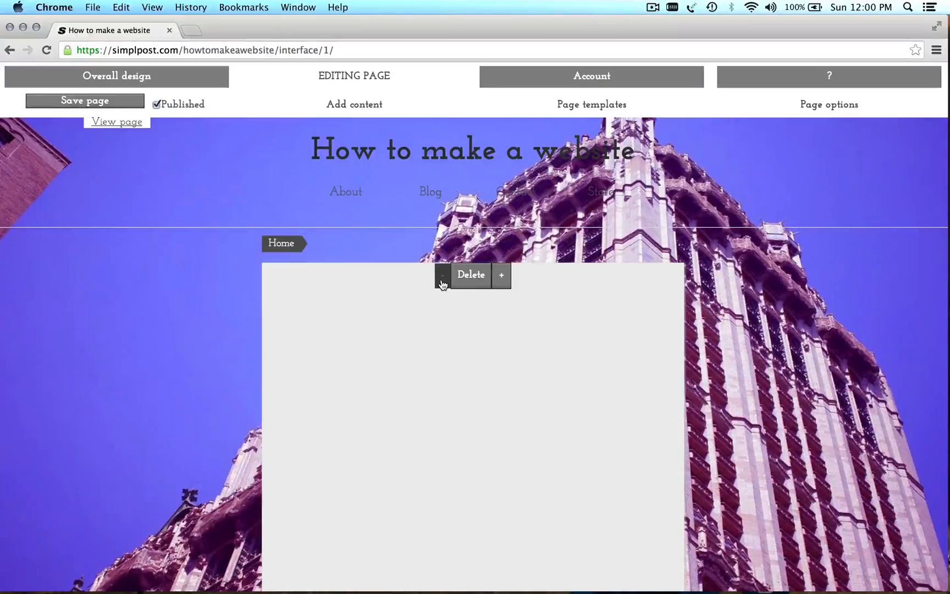
left_click(482, 276)
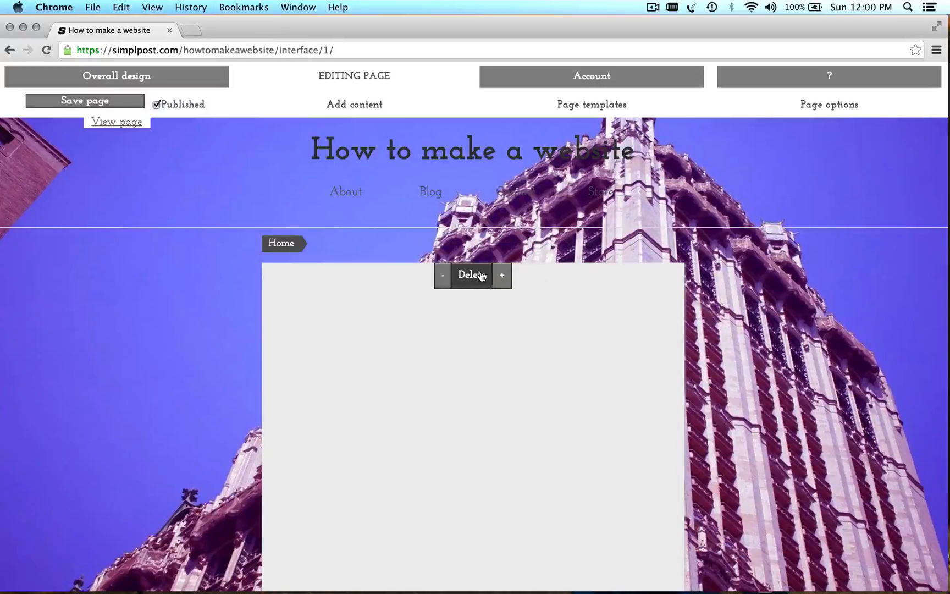
left_click(364, 104)
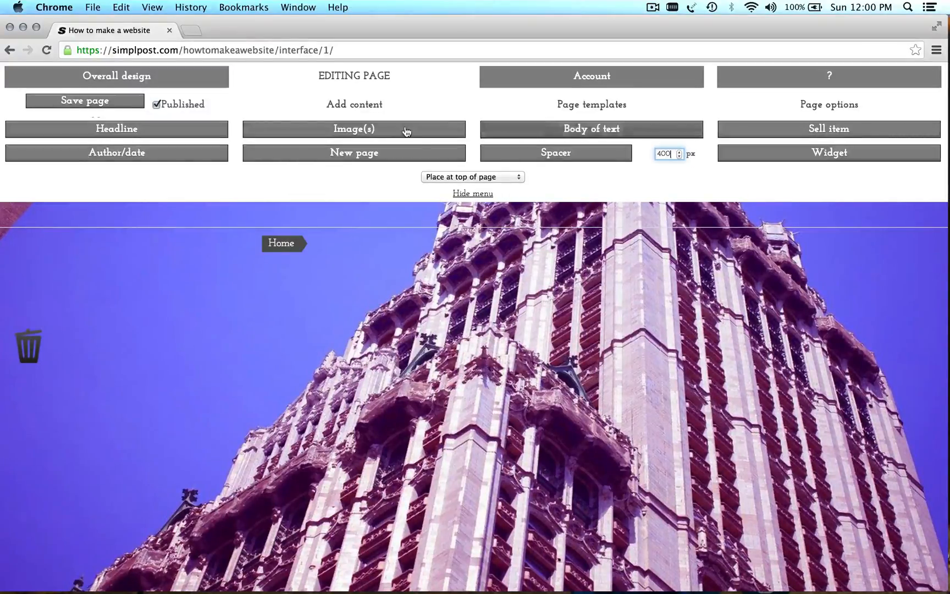
left_click(541, 152)
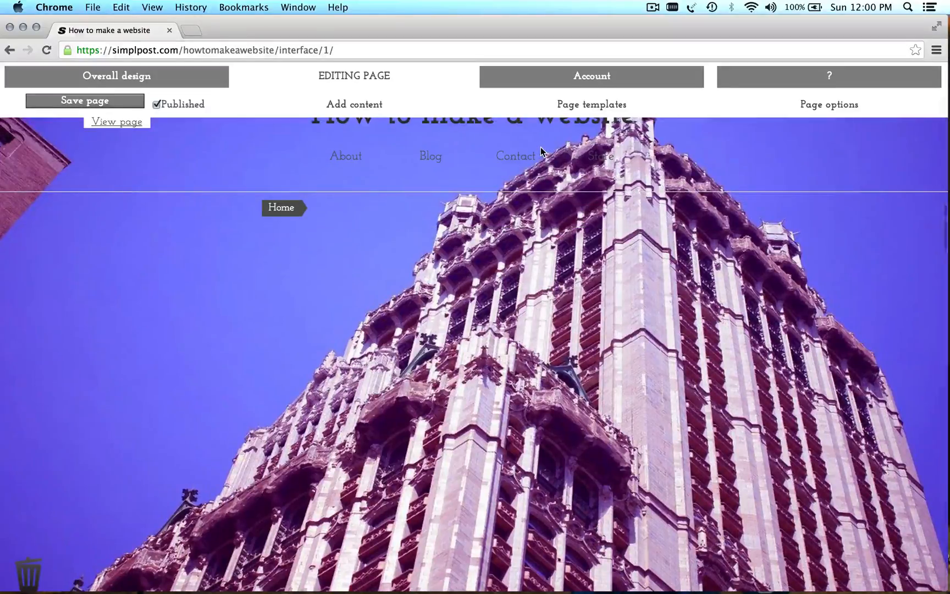
left_click(128, 102)
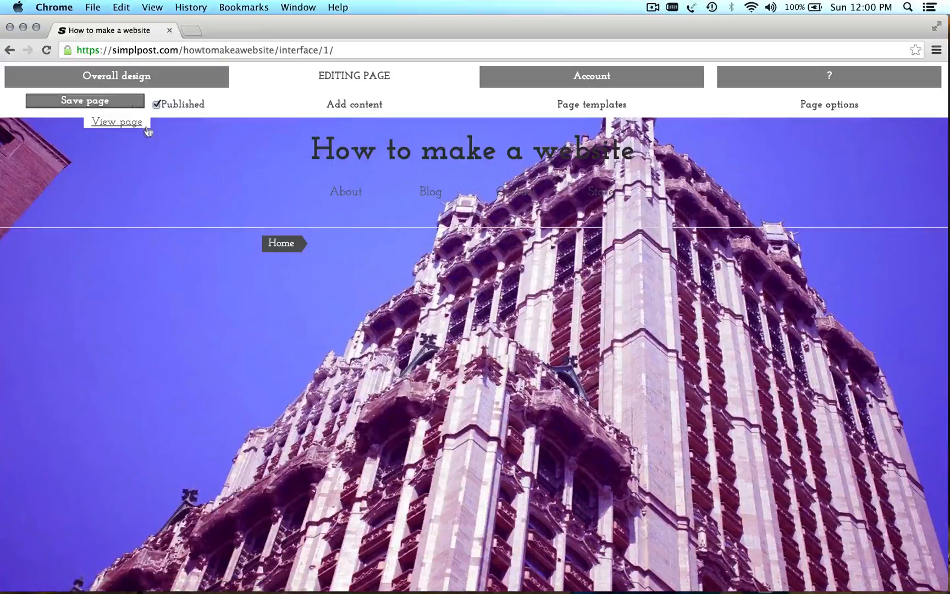
left_click(289, 245)
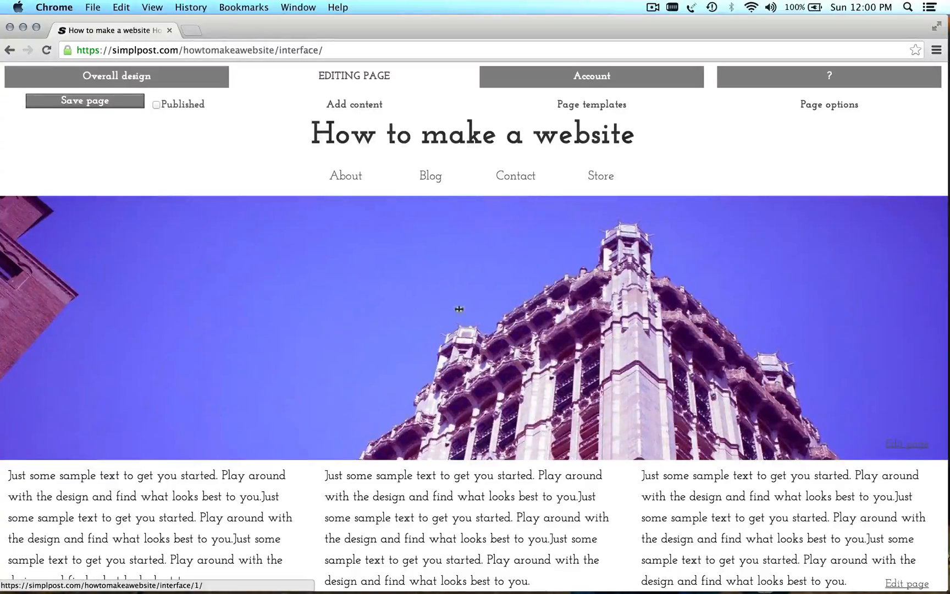
Step: Add Bridge.jpg and City Hall.jpg to the building page's background as a slideshow and save the page
left_click(492, 283)
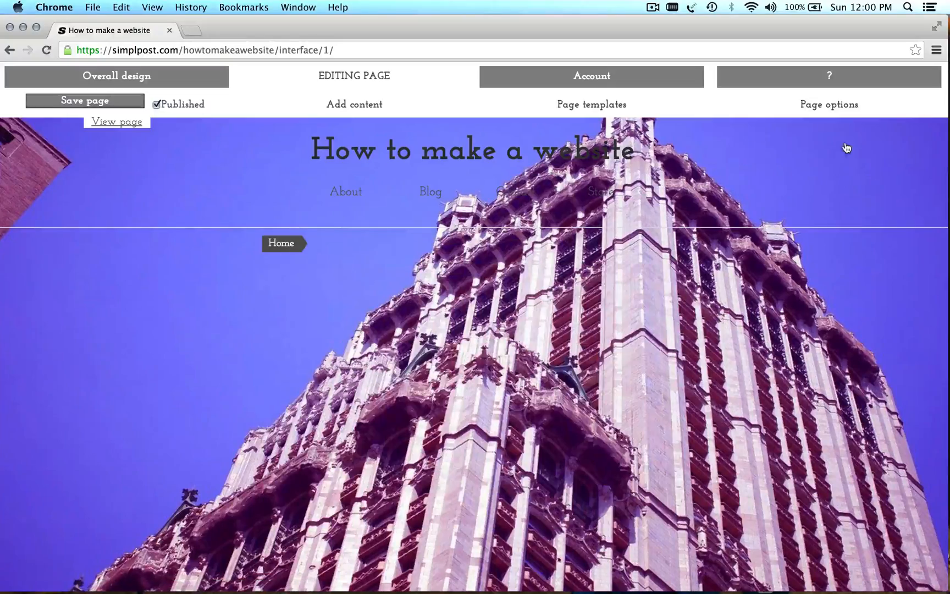
left_click(828, 108)
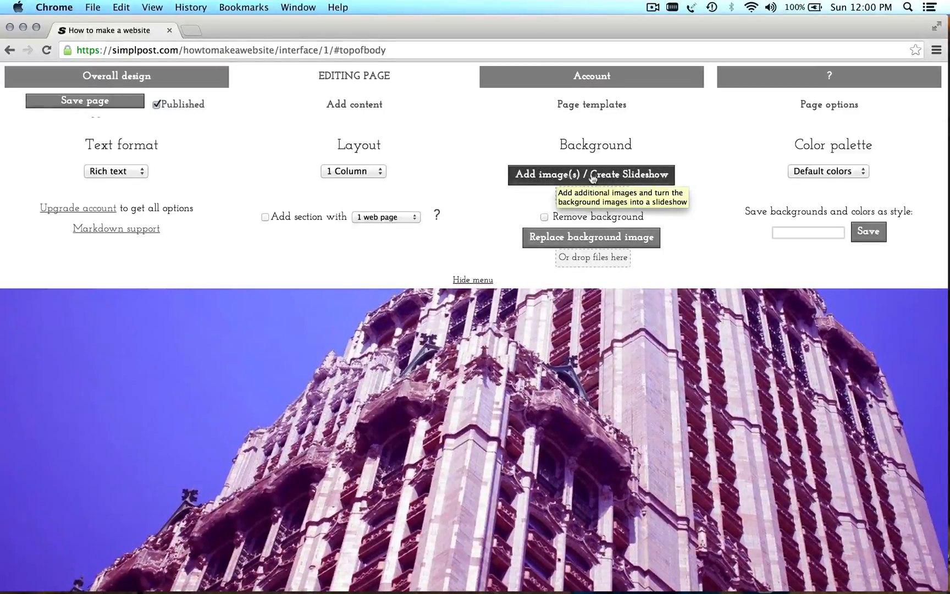
left_click(633, 175)
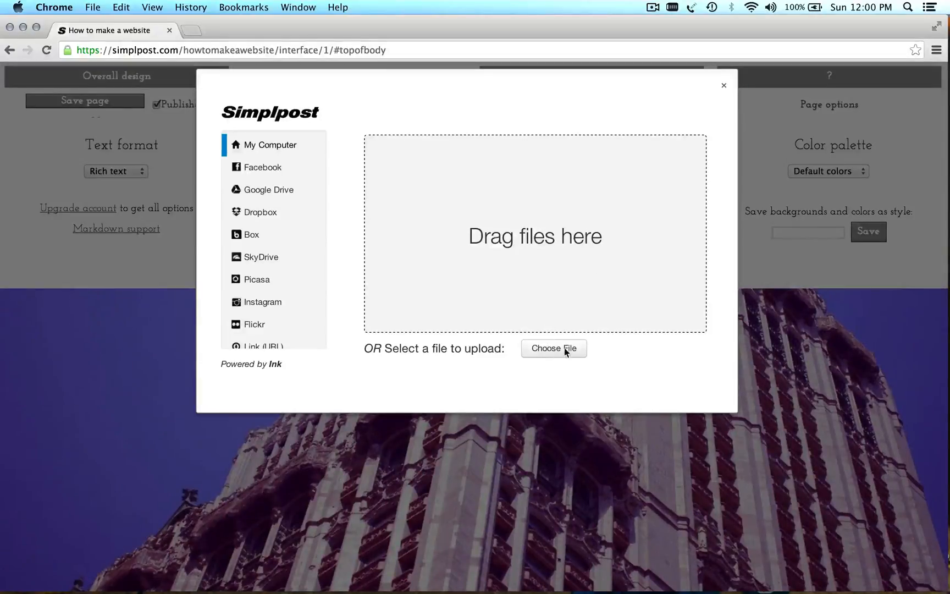
left_click(565, 350)
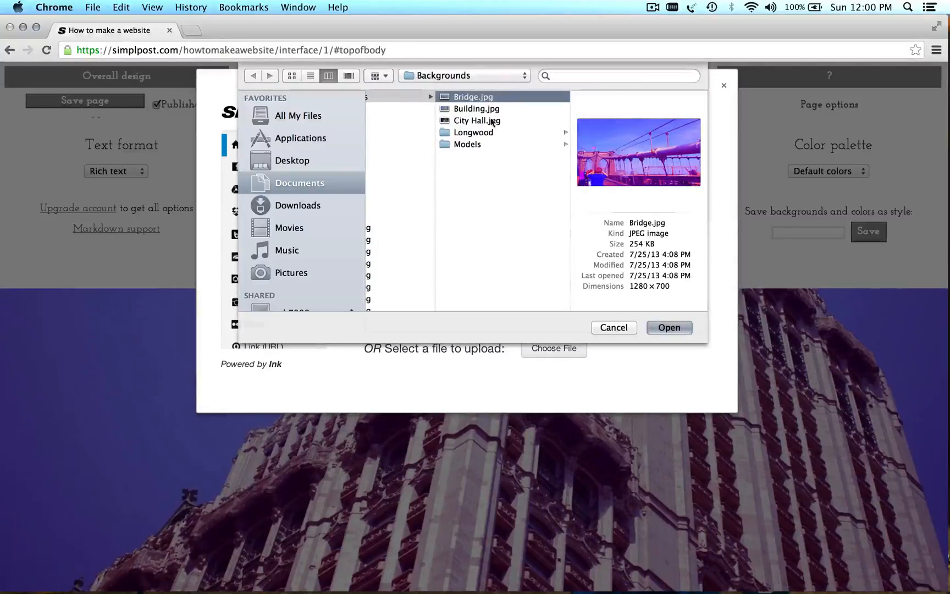
left_click(488, 120, "super")
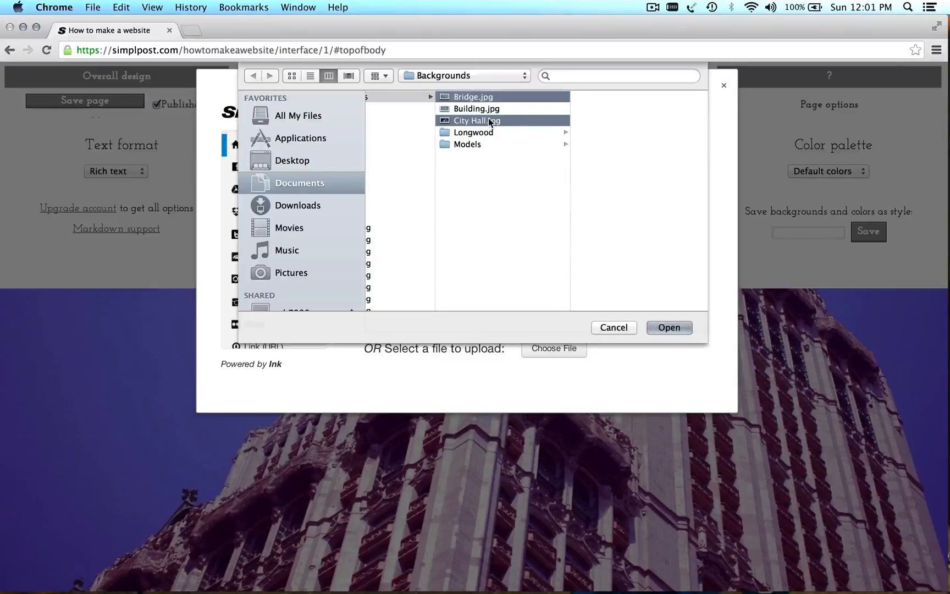
left_click(667, 328)
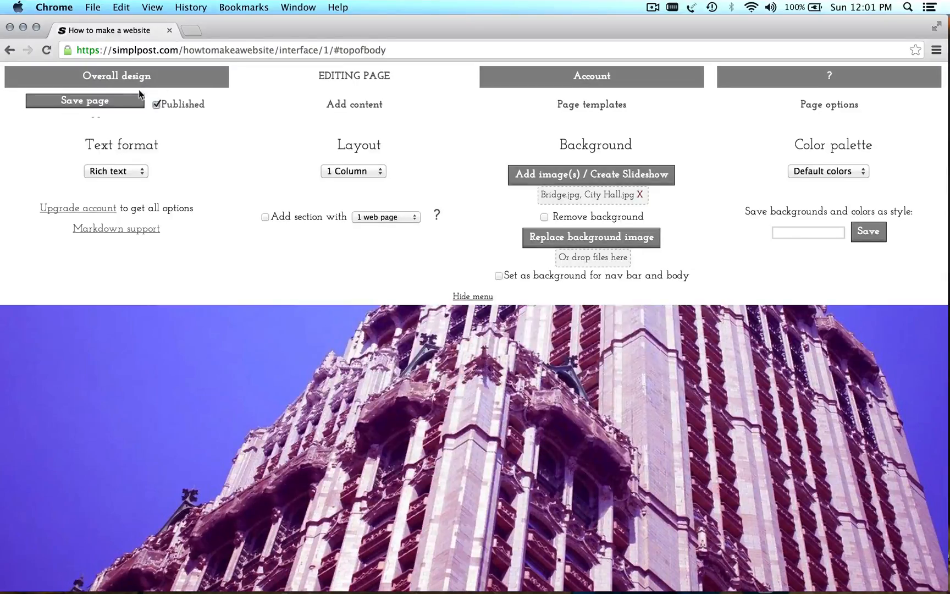
left_click(91, 103)
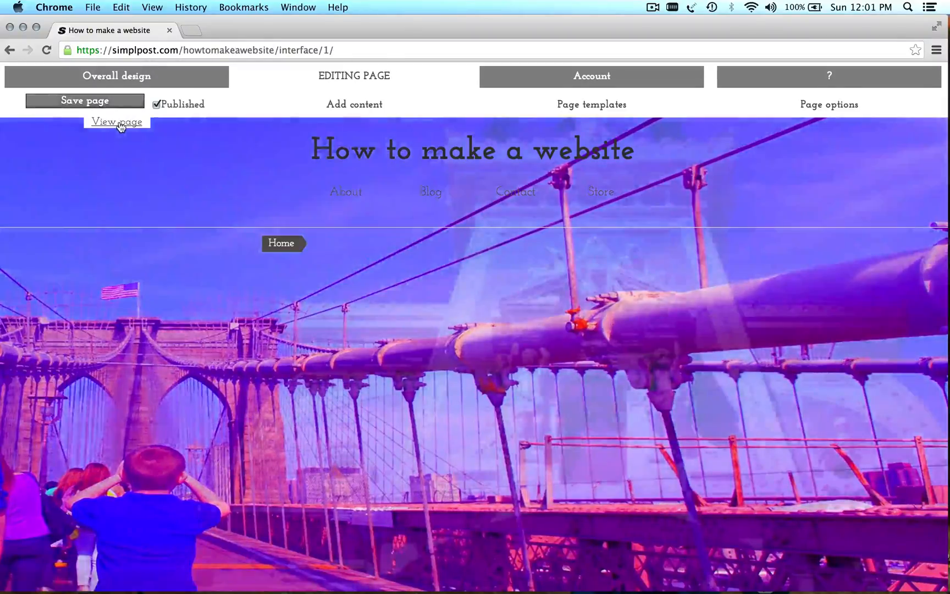
Step: View the published building page, close it, and return to the home page to check the background slideshow
left_click(120, 126)
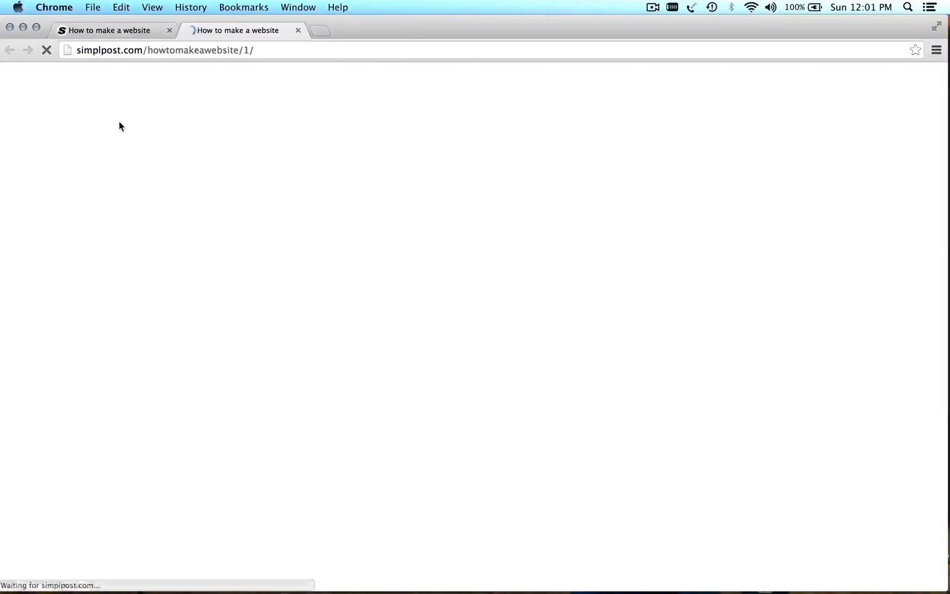
left_click(130, 31)
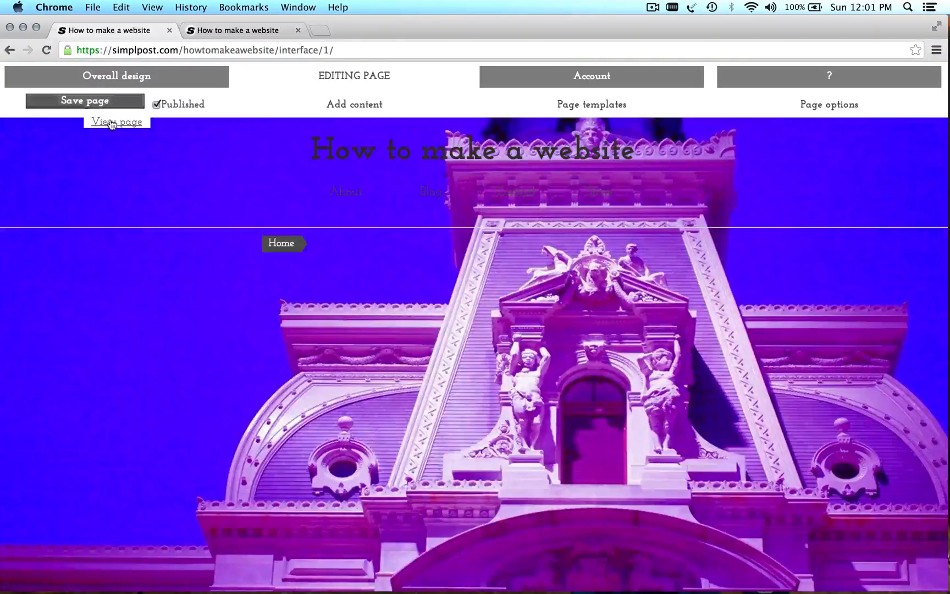
left_click(244, 31)
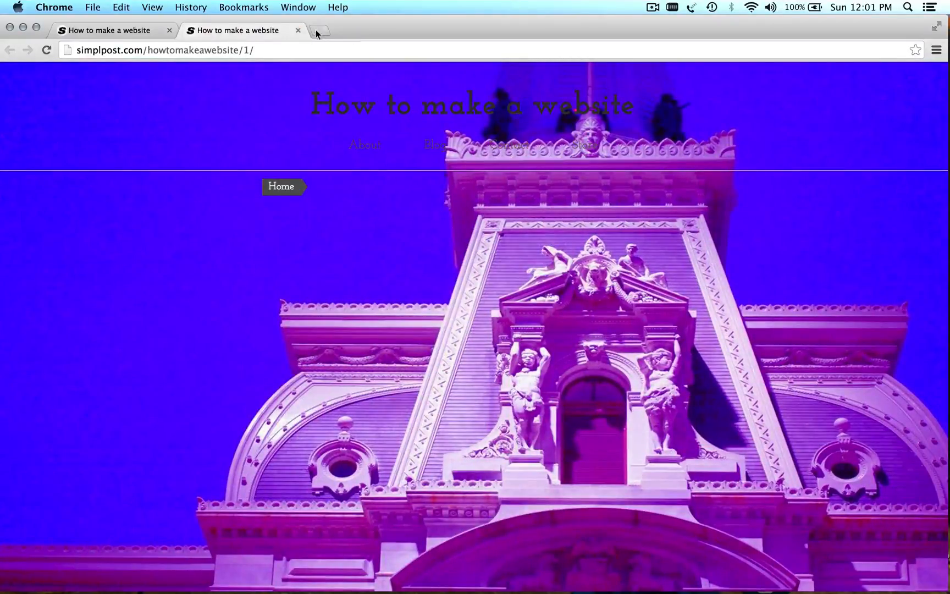
left_click(298, 30)
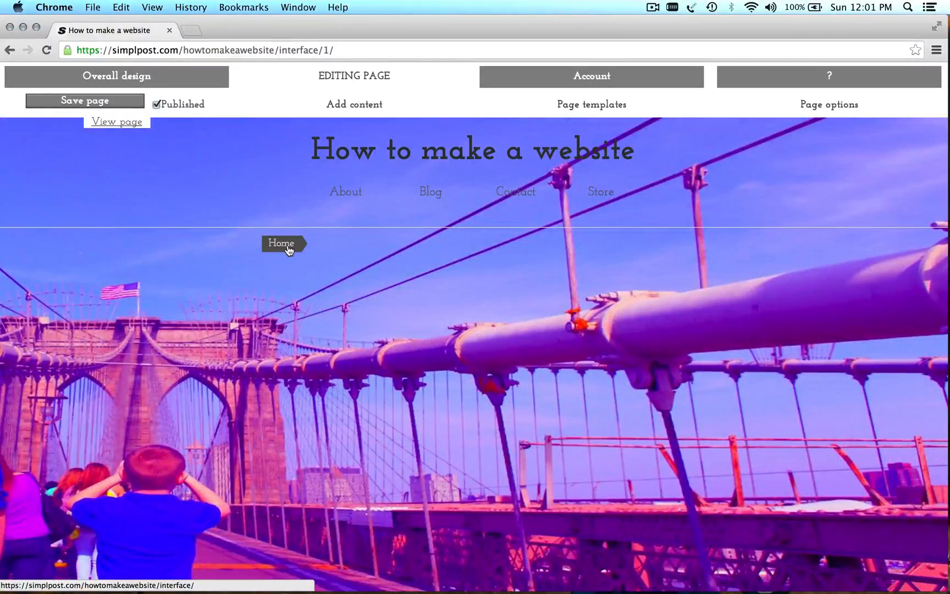
left_click(288, 245)
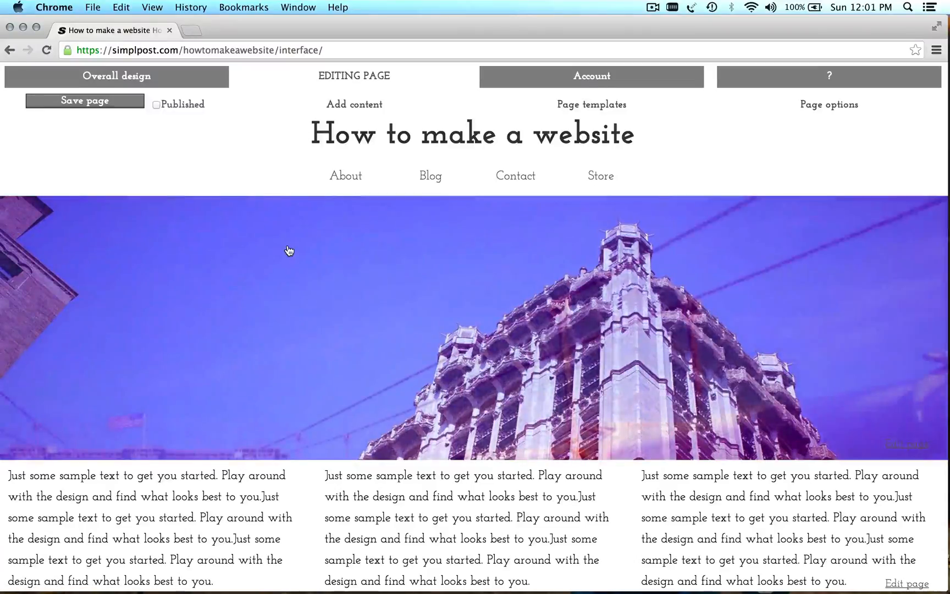
Step: Publish the home page and open its published version
left_click(185, 110)
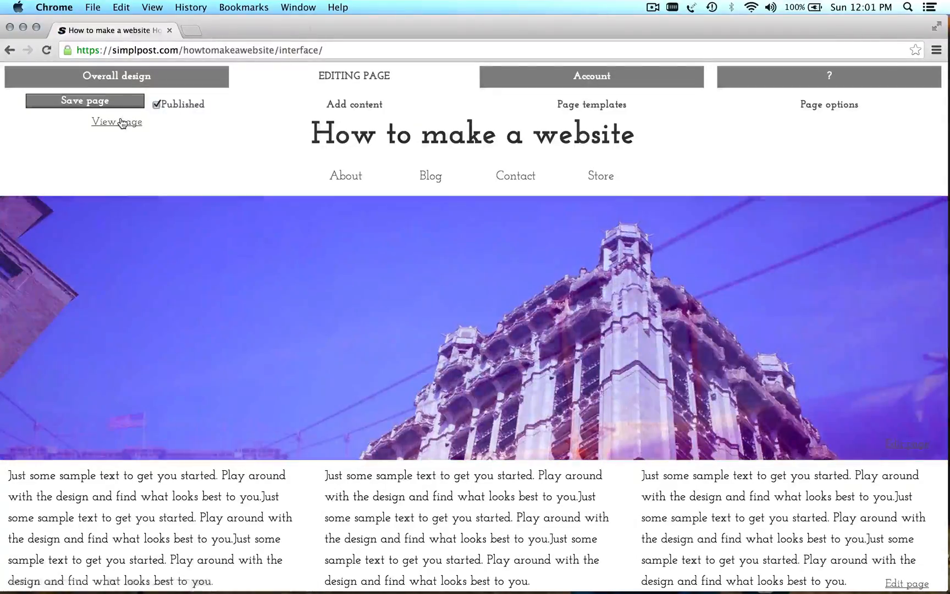
left_click(117, 121)
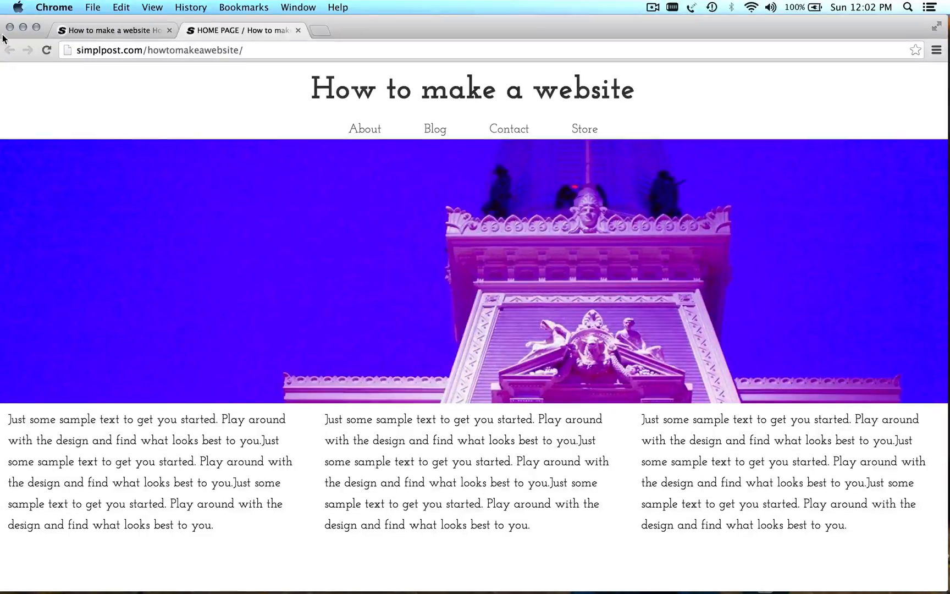
Step: Check how the published home page adapts to narrow and wide browser windows, and close it
left_click_drag(2, 35, 741, 81)
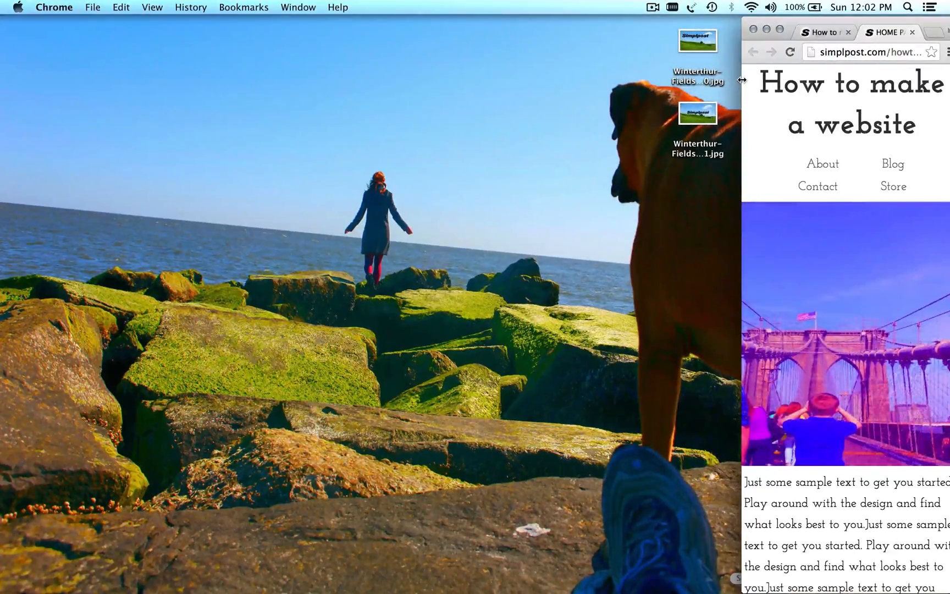
scroll(871, 310, "down", 6)
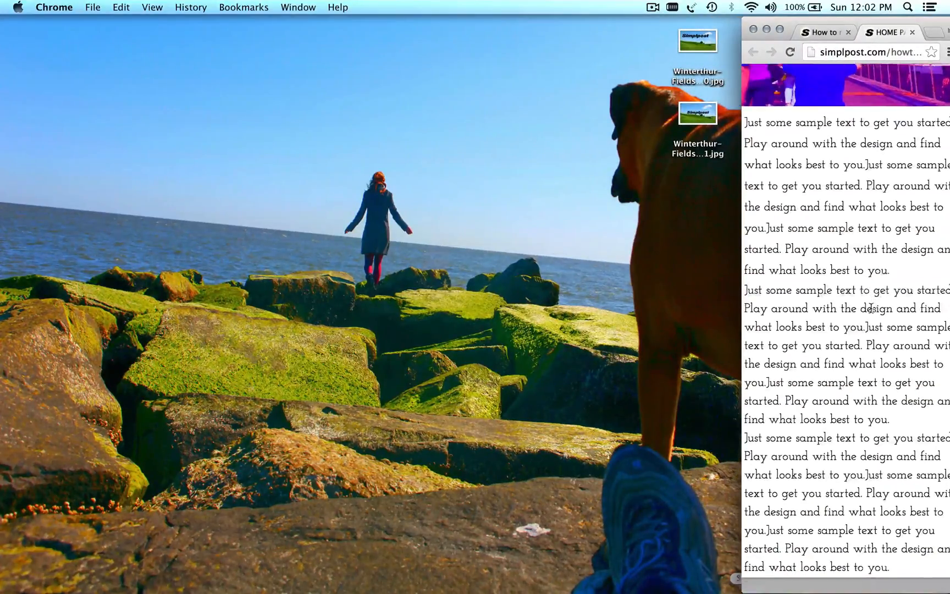
scroll(871, 310, "up", 4)
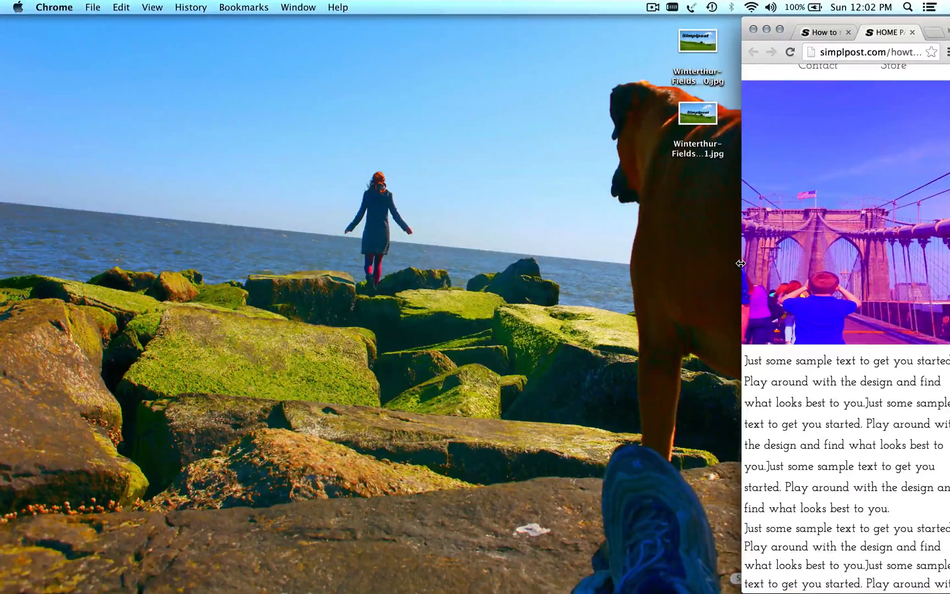
left_click_drag(740, 263, 3, 233)
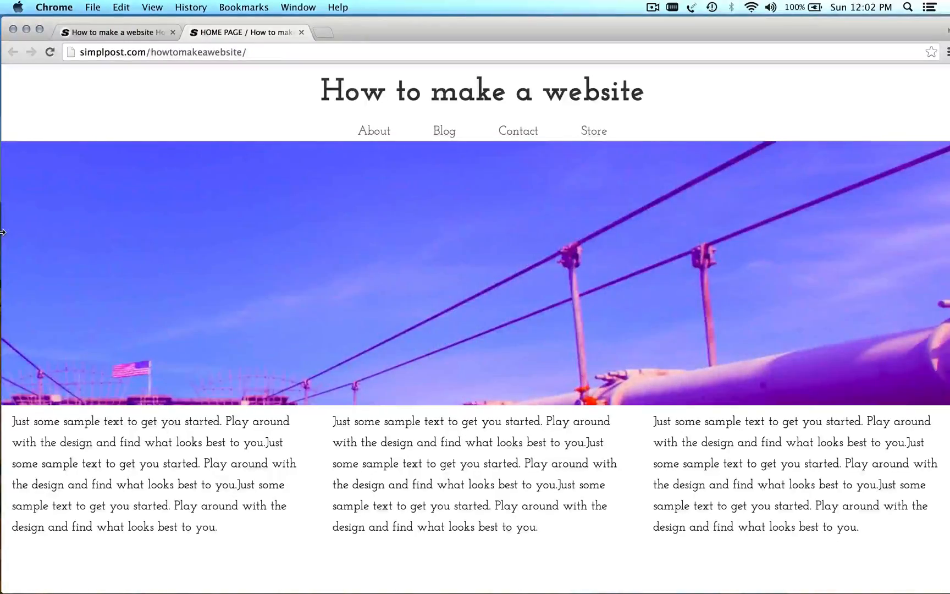
left_click_drag(2, 232, 544, 275)
left_click_drag(494, 260, 3, 240)
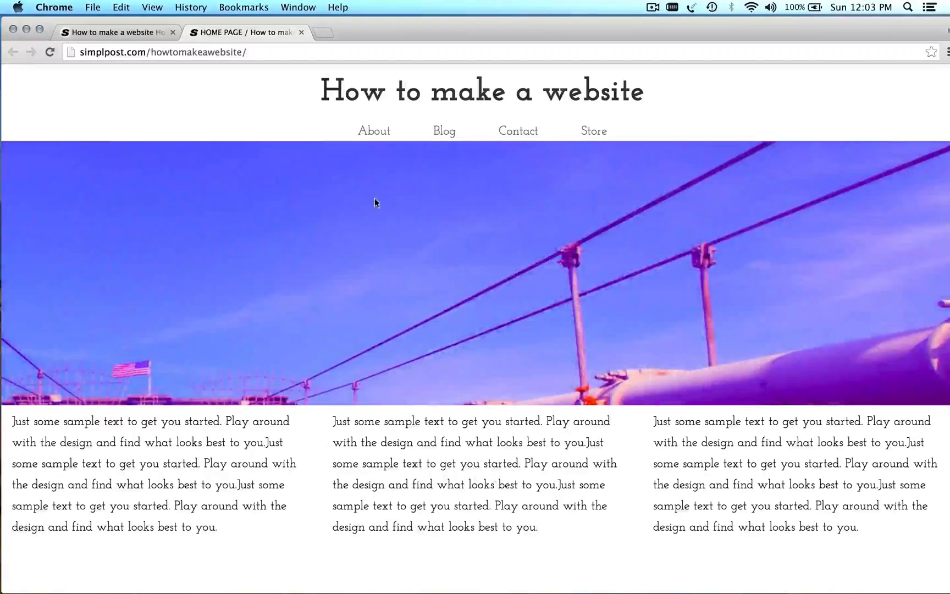
left_click(302, 32)
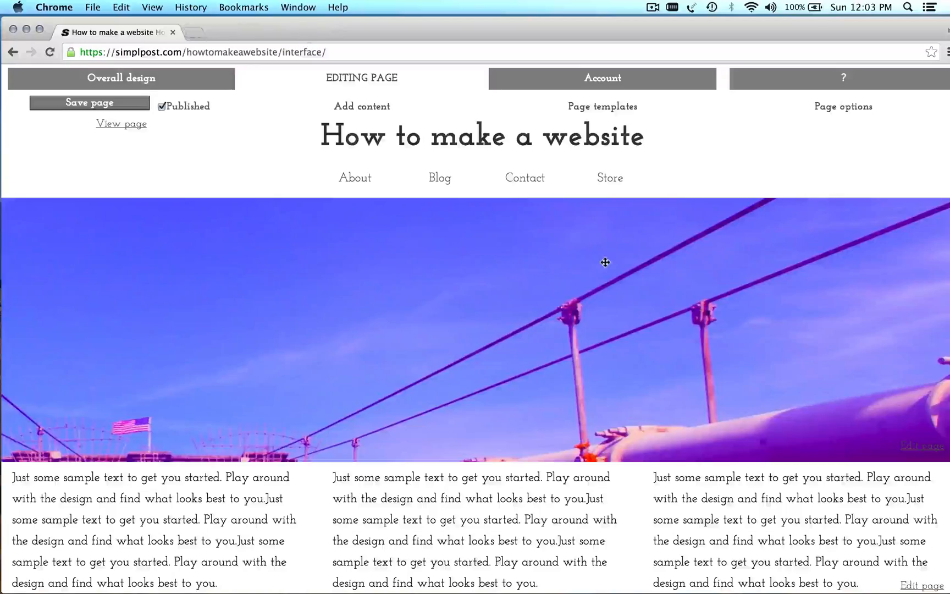
Step: Examine the home page's stacked sections and the block size choices in its layout options, keeping full size
scroll(604, 263, "down", 4)
scroll(605, 263, "up", 4)
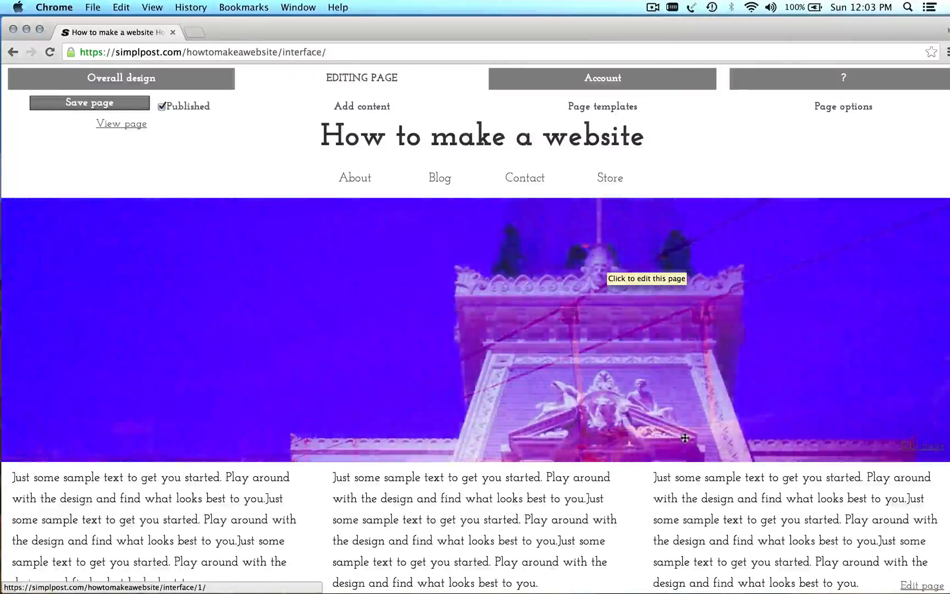
scroll(682, 433, "down", 1)
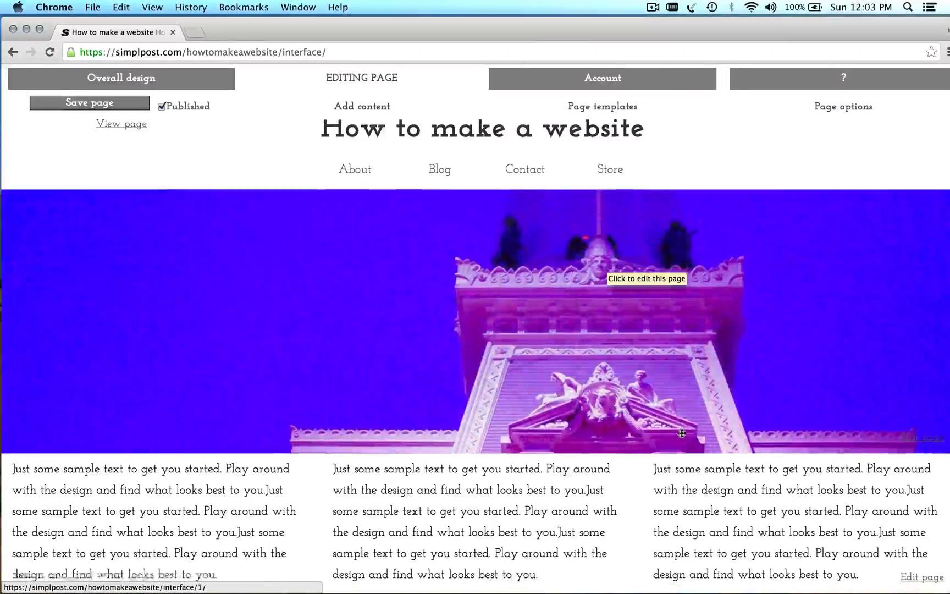
scroll(679, 437, "down", 4)
scroll(676, 428, "up", 3)
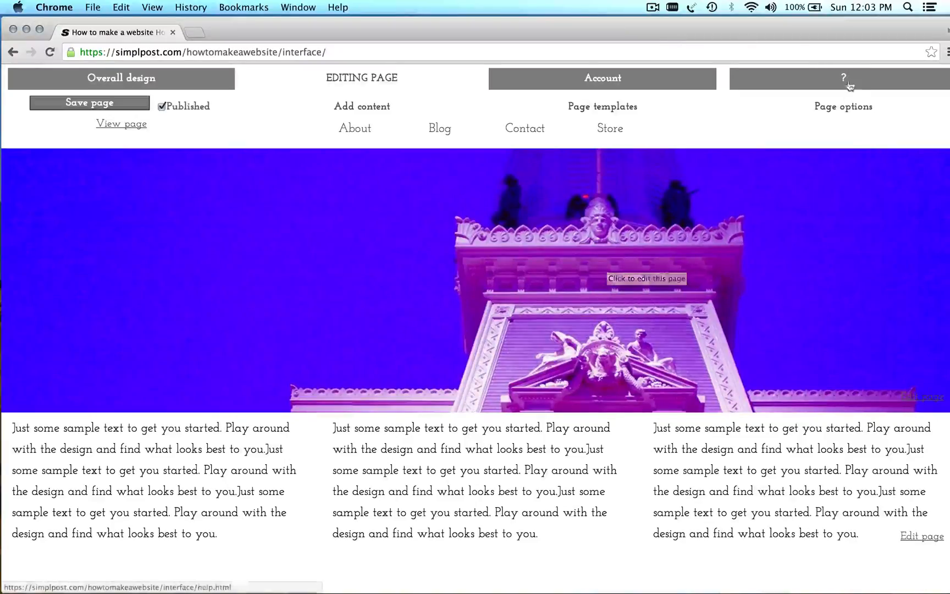
left_click(841, 107)
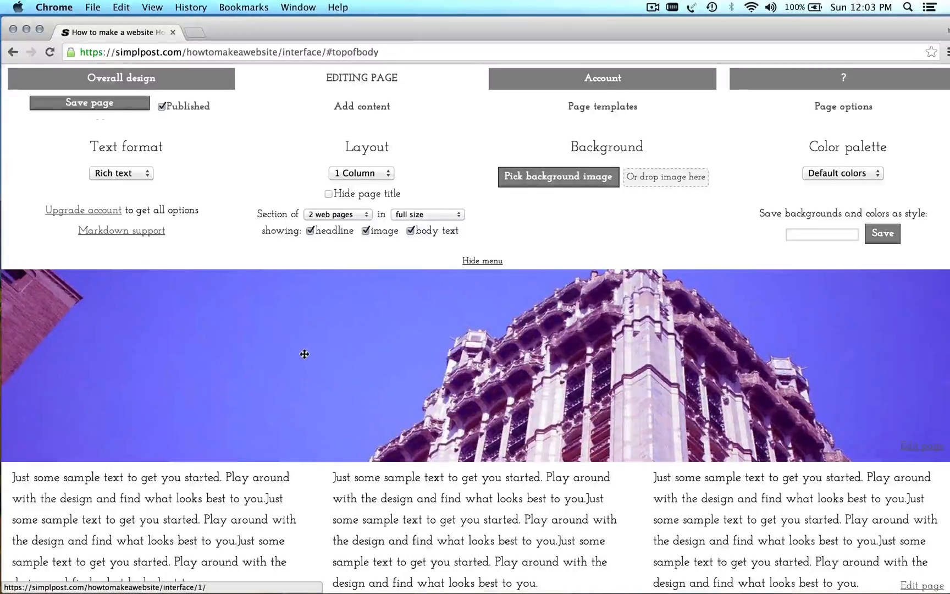
left_click(422, 214)
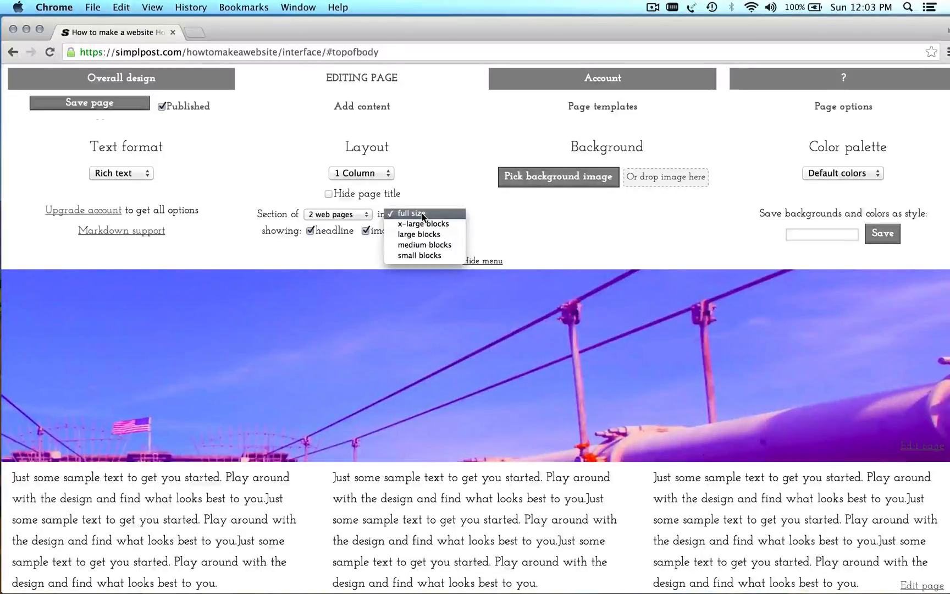
left_click(460, 187)
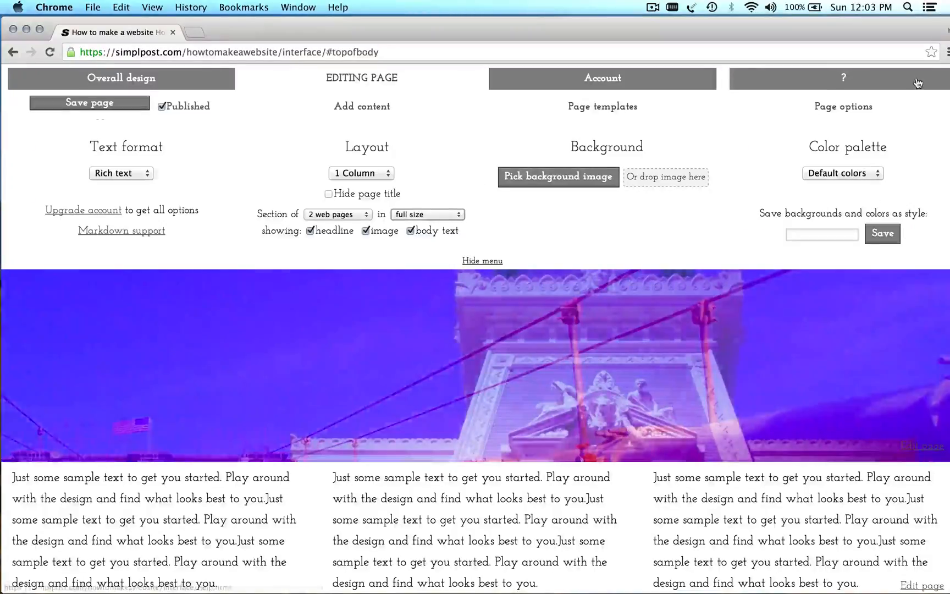
left_click(478, 263)
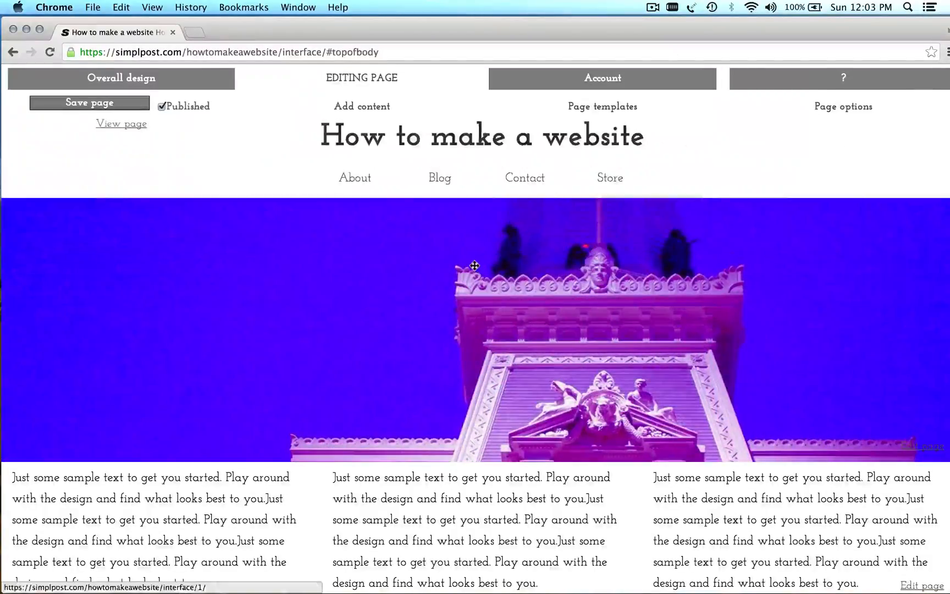
Step: Add the headline "Hello world" to the home page, placed below the page sections
left_click(373, 107)
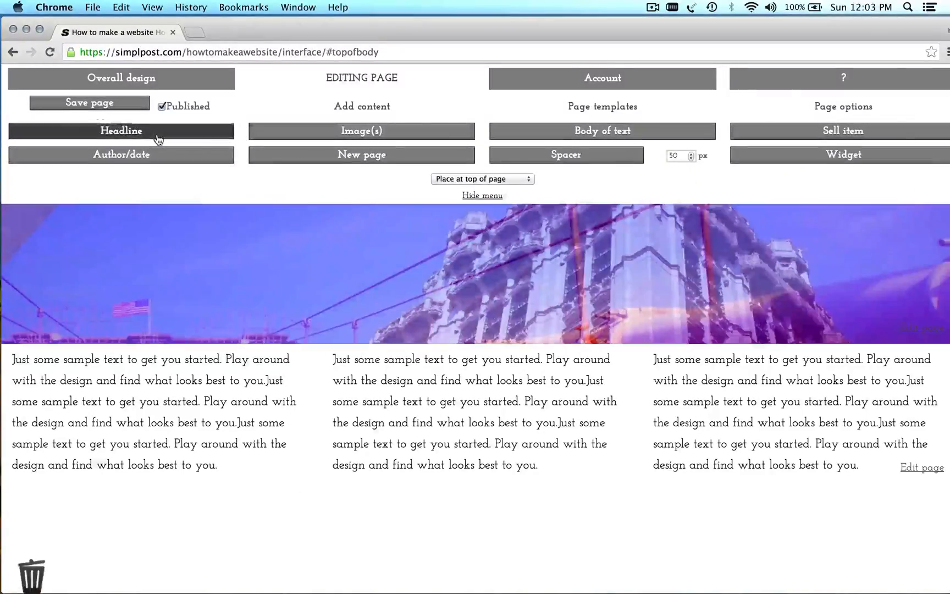
left_click(156, 137)
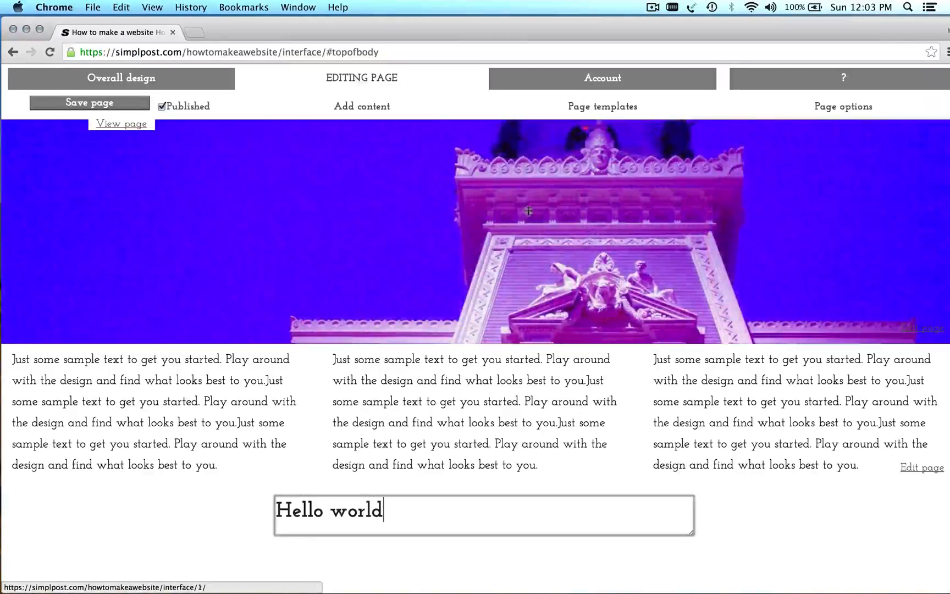
left_click_drag(453, 385, 471, 479)
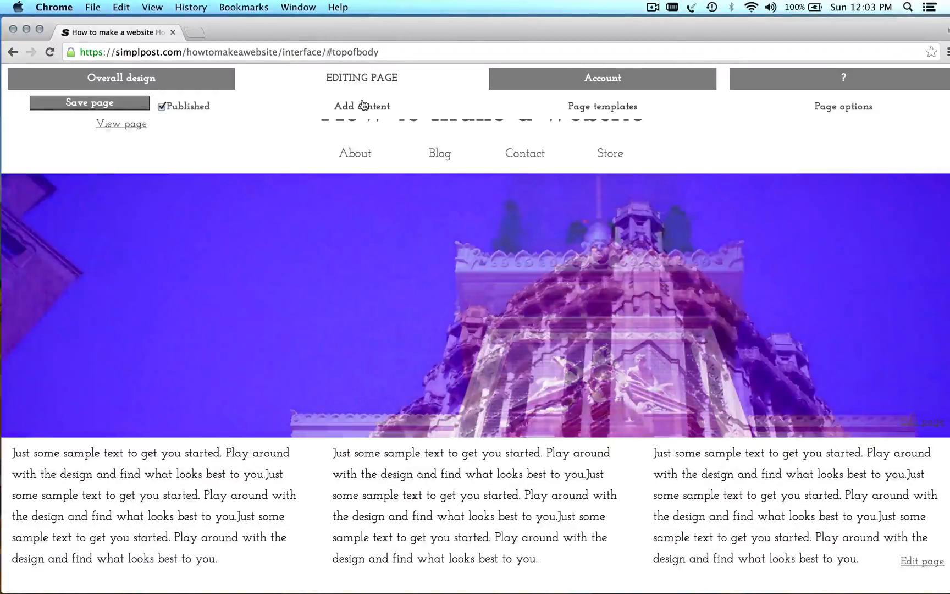
Step: Add a new page to the home page below the three-column text and set its layout to 2 columns
left_click(361, 105)
left_click(362, 157)
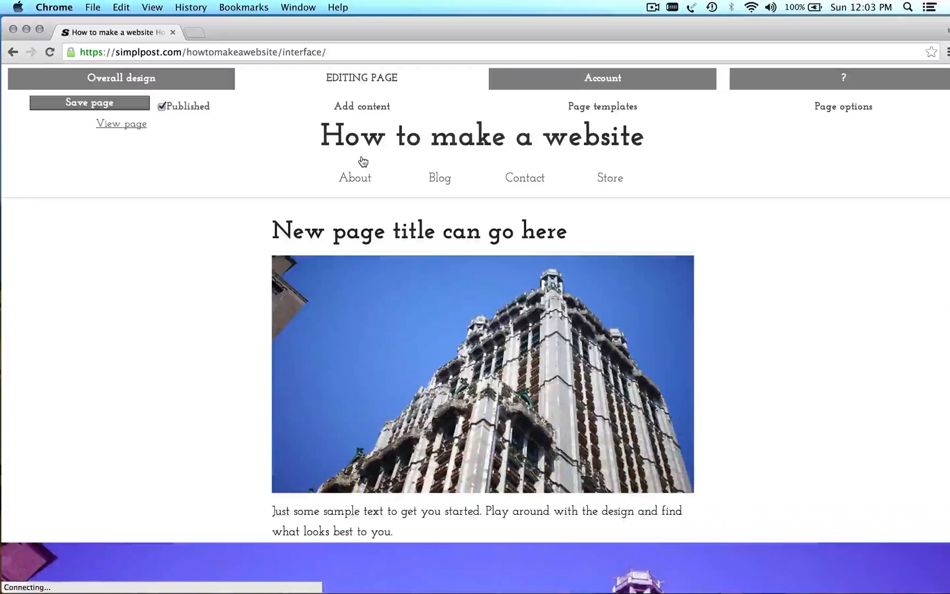
left_click_drag(526, 321, 541, 404)
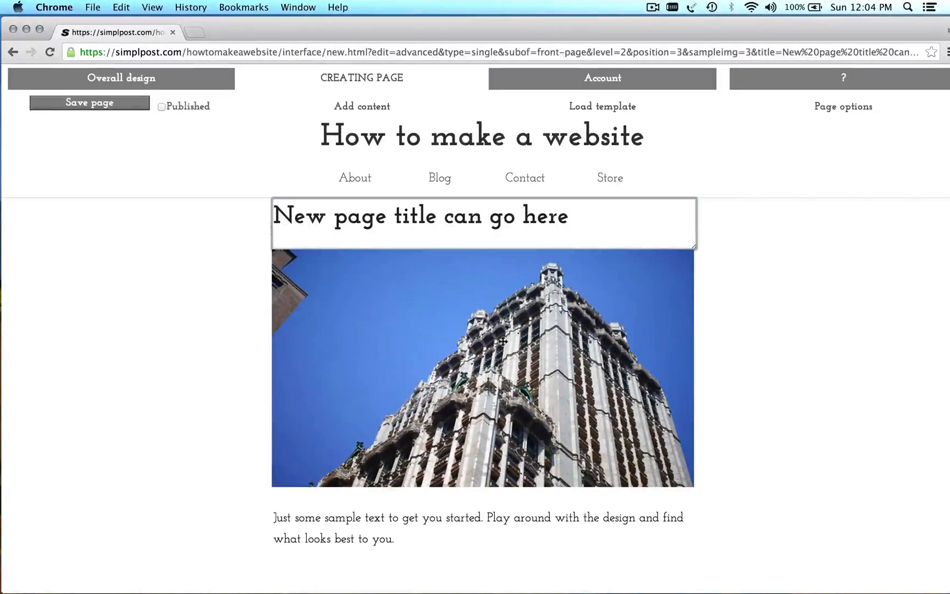
left_click(839, 107)
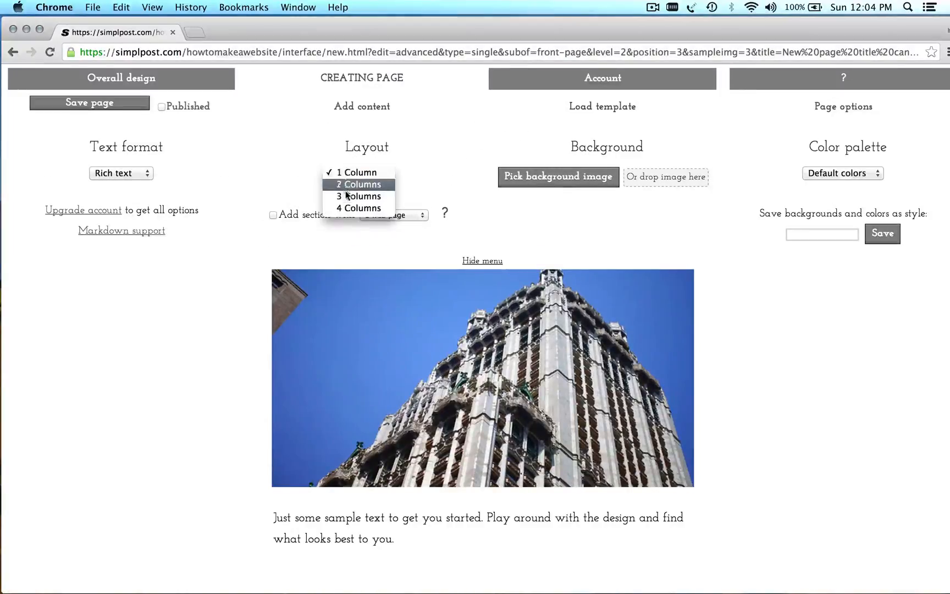
left_click(348, 184)
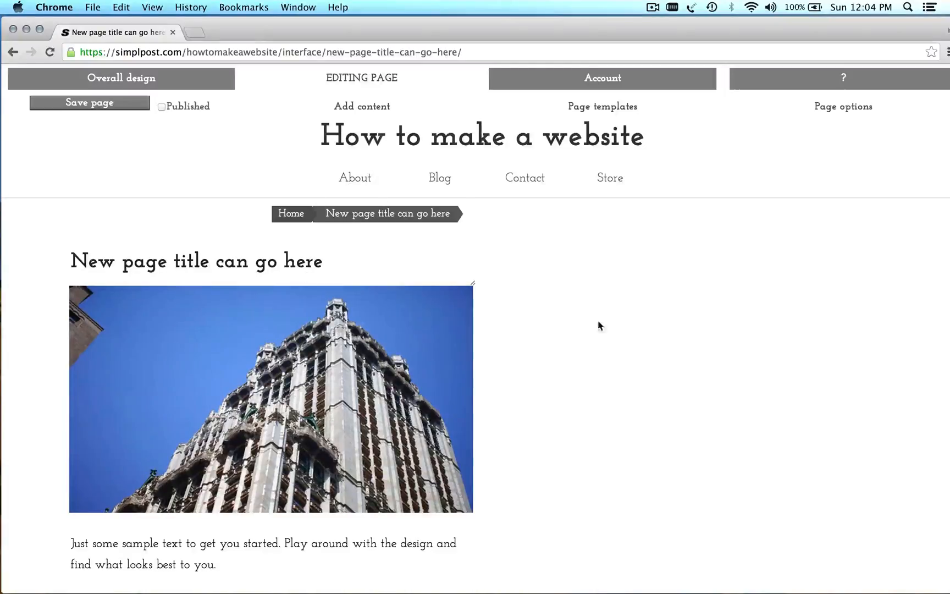
Step: Upload sample1.jpg from the Pics folder as an image on the new two-column page
left_click(379, 106)
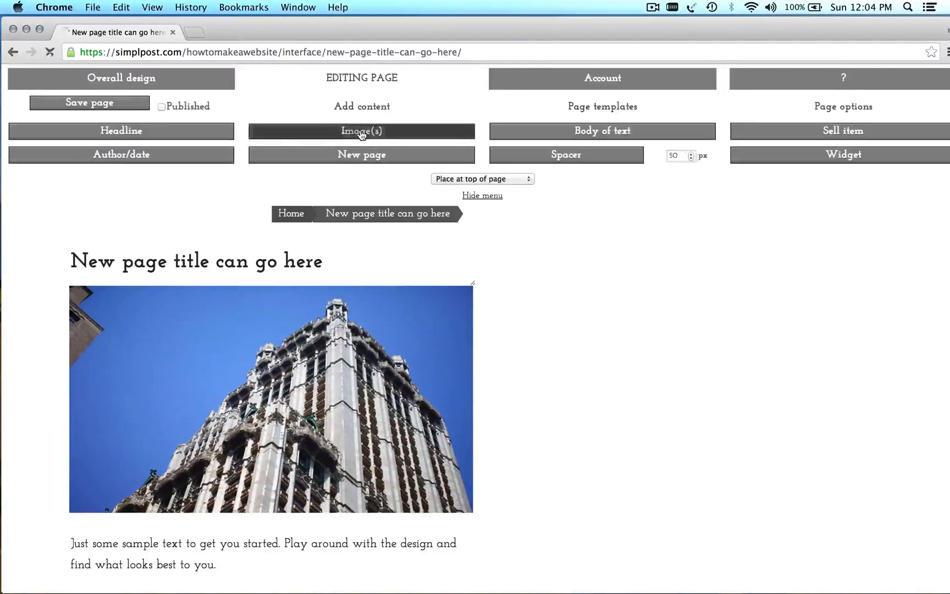
left_click(362, 132)
left_click(561, 351)
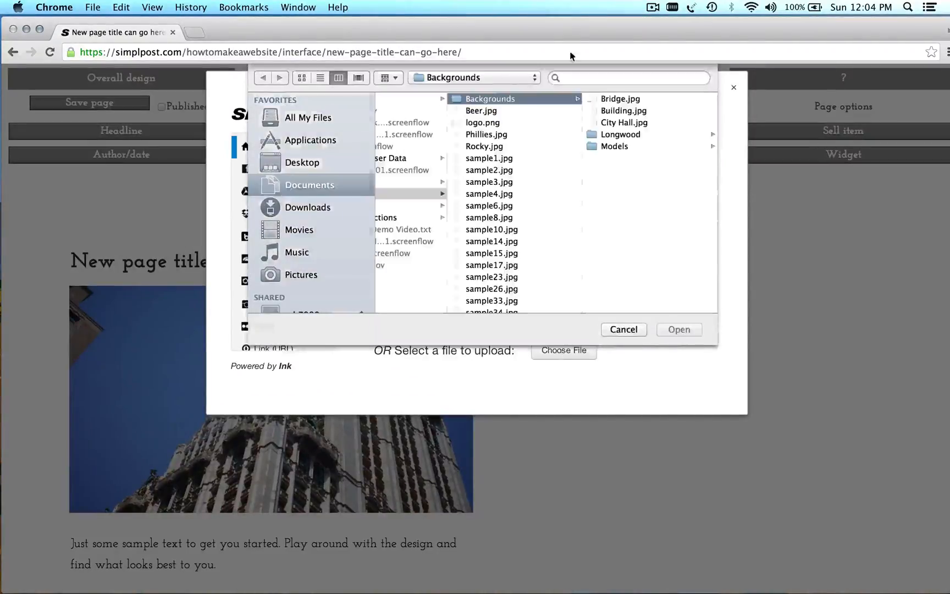
left_click(476, 161)
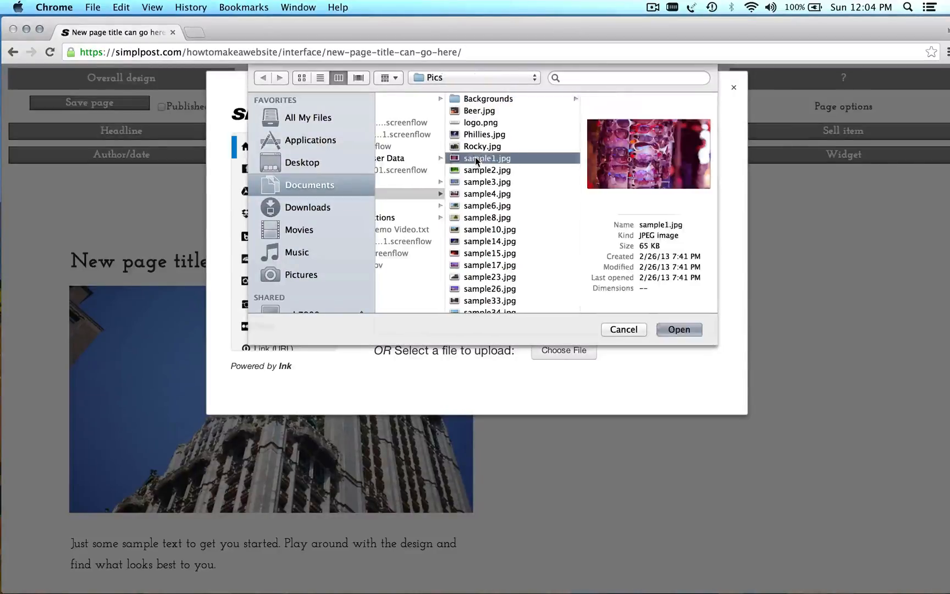
left_click(679, 330)
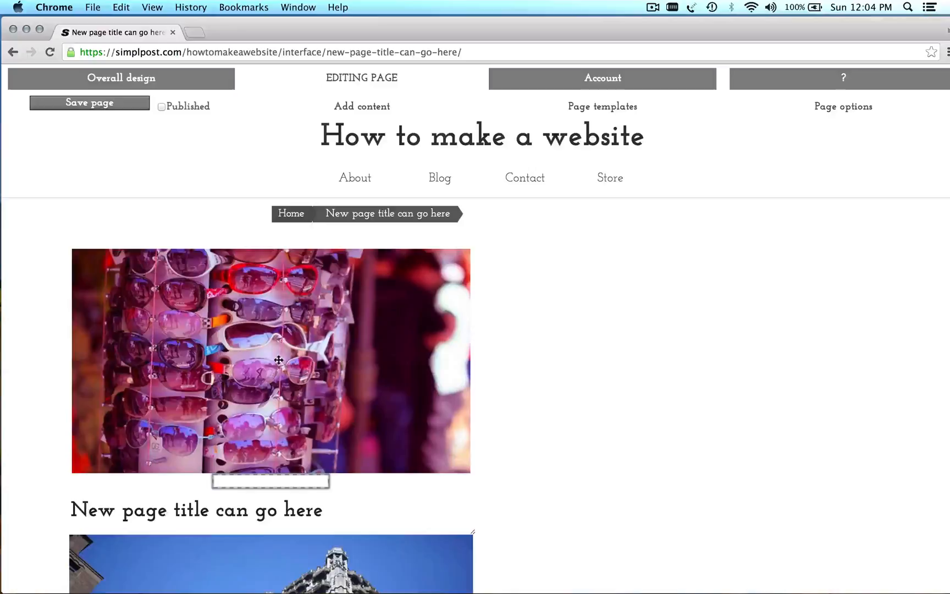
Step: Arrange the sunglasses image above the body text in the second column, and move the page title below the building image
left_click_drag(279, 359, 712, 369)
left_click_drag(275, 545, 590, 414)
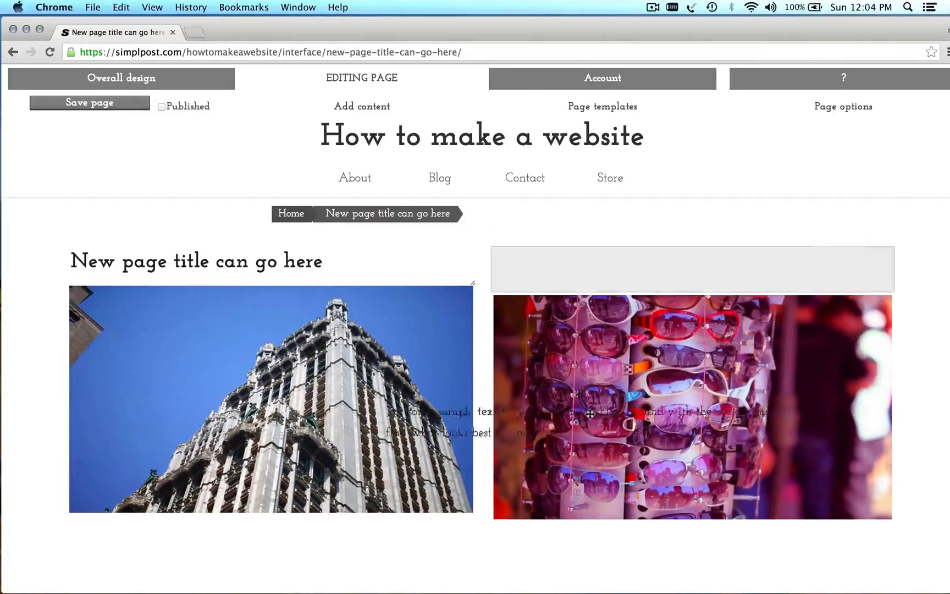
left_click_drag(685, 276, 702, 461)
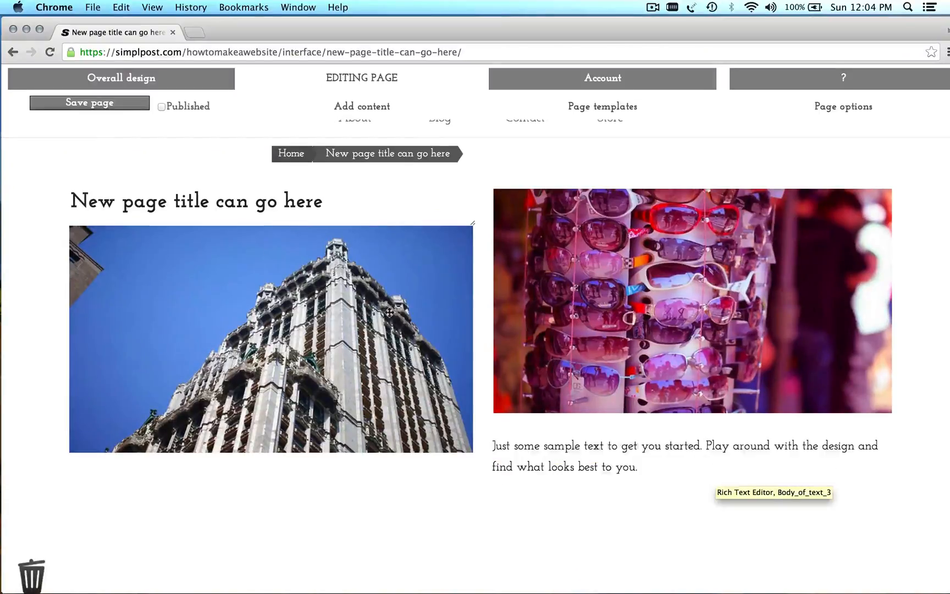
left_click_drag(289, 208, 294, 452)
Step: Publish the two-column page, return to the home page, and save it
left_click(183, 109)
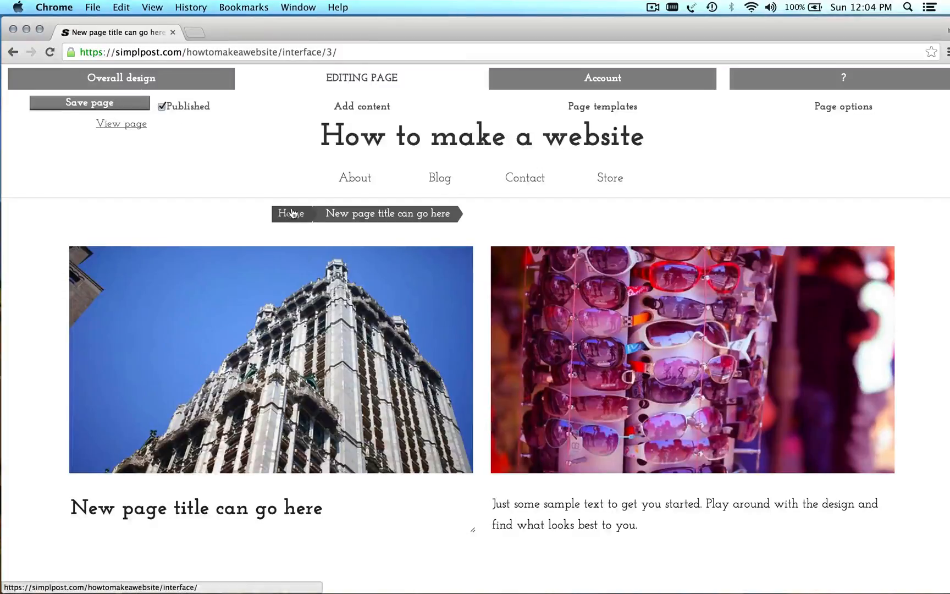
left_click(291, 213)
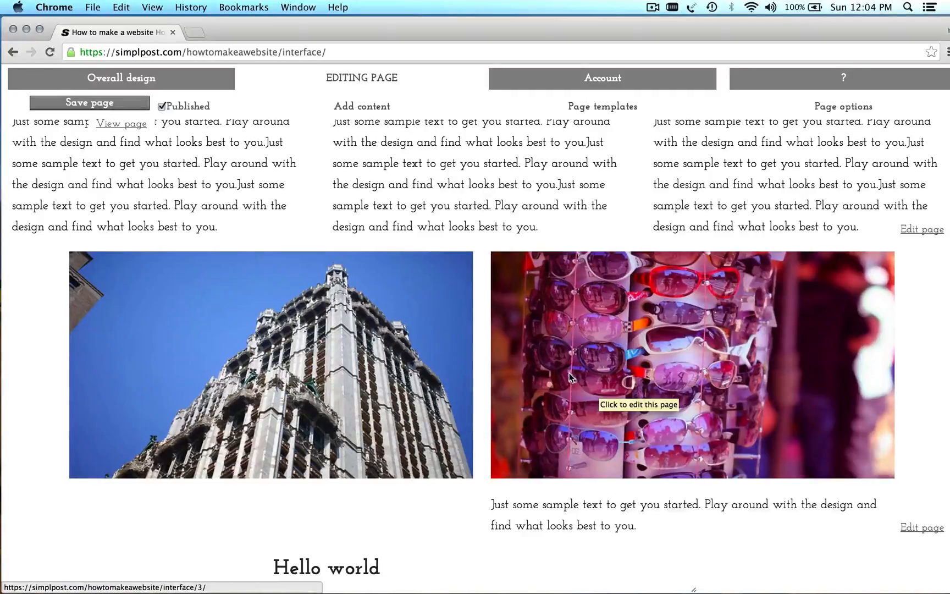
left_click(106, 103)
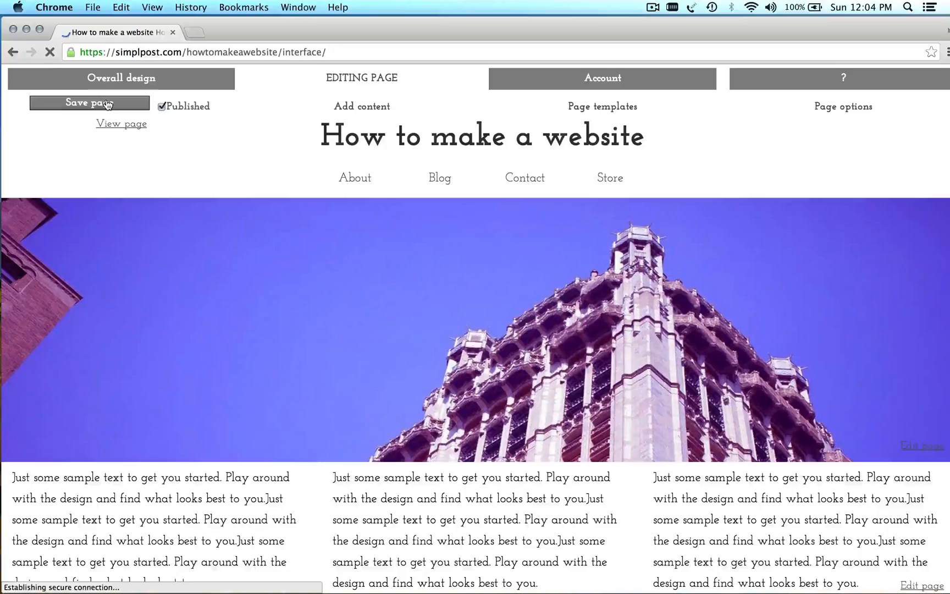
Step: Review the stacked sections on the home page and open its published version
scroll(610, 402, "down", 10)
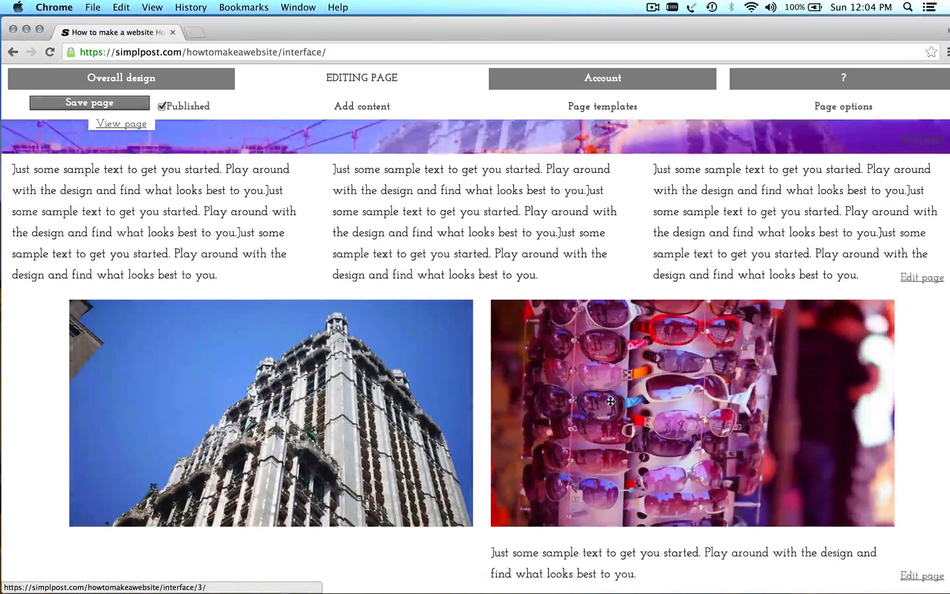
scroll(611, 402, "up", 10)
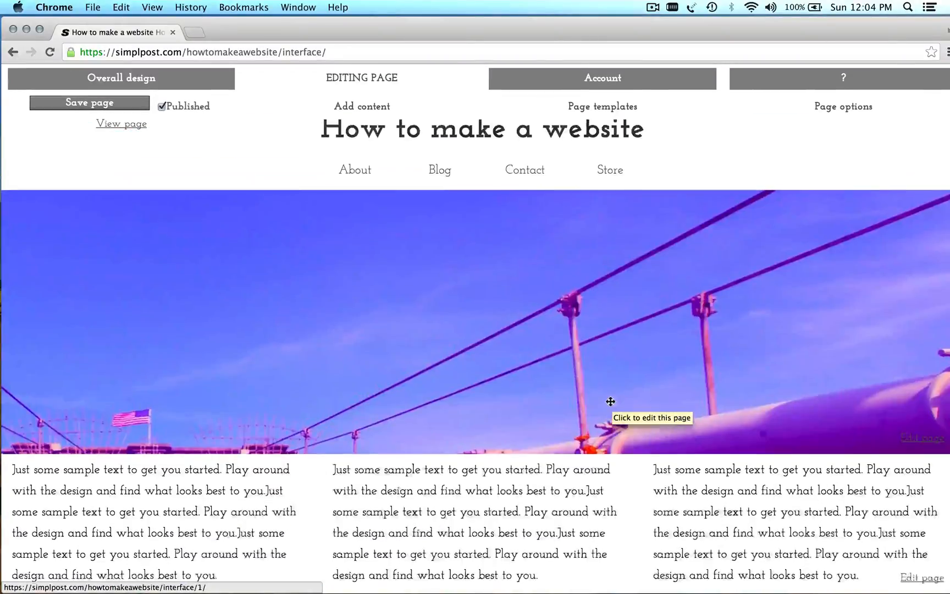
scroll(610, 402, "down", 7)
scroll(611, 402, "up", 7)
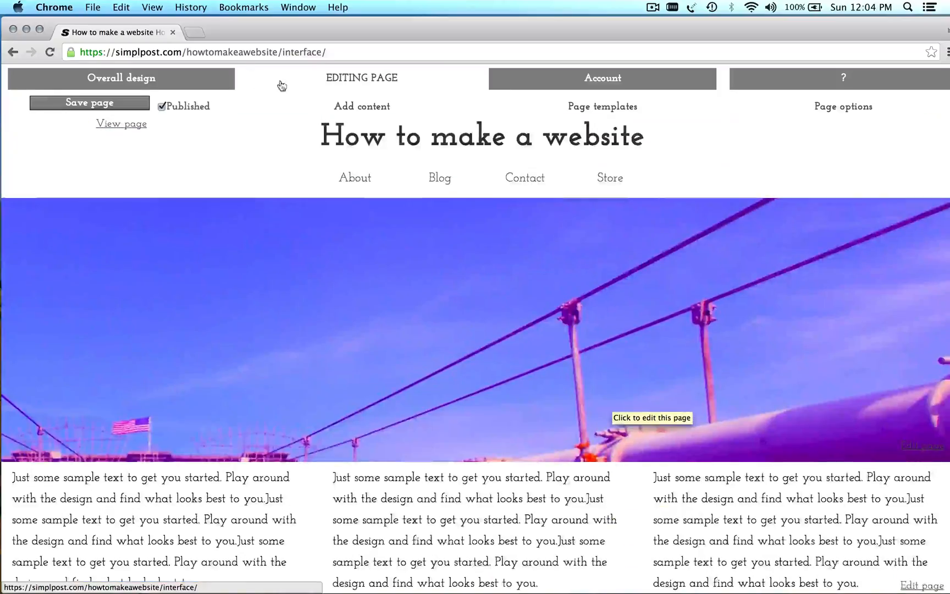
left_click(126, 124)
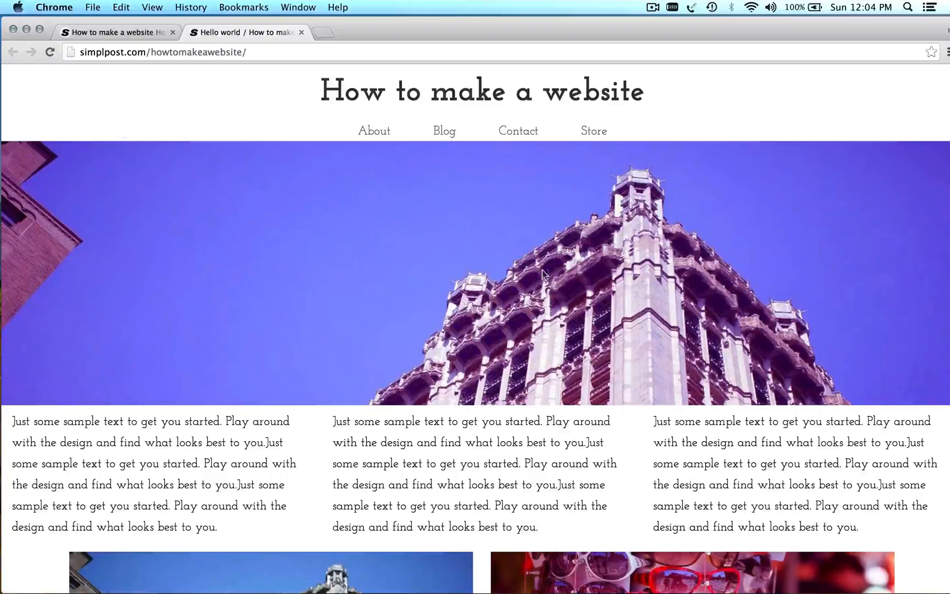
Step: Review the slideshow, three-column text and image sections on the published home page and close that page
scroll(557, 278, "down", 3)
scroll(556, 278, "down", 3)
scroll(557, 279, "up", 3)
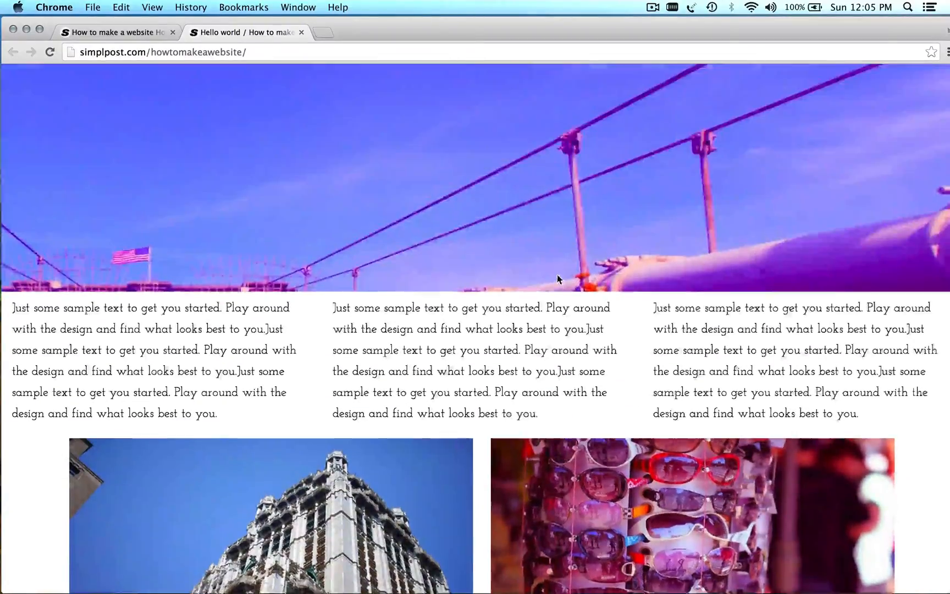
scroll(557, 279, "down", 3)
scroll(557, 275, "up", 5)
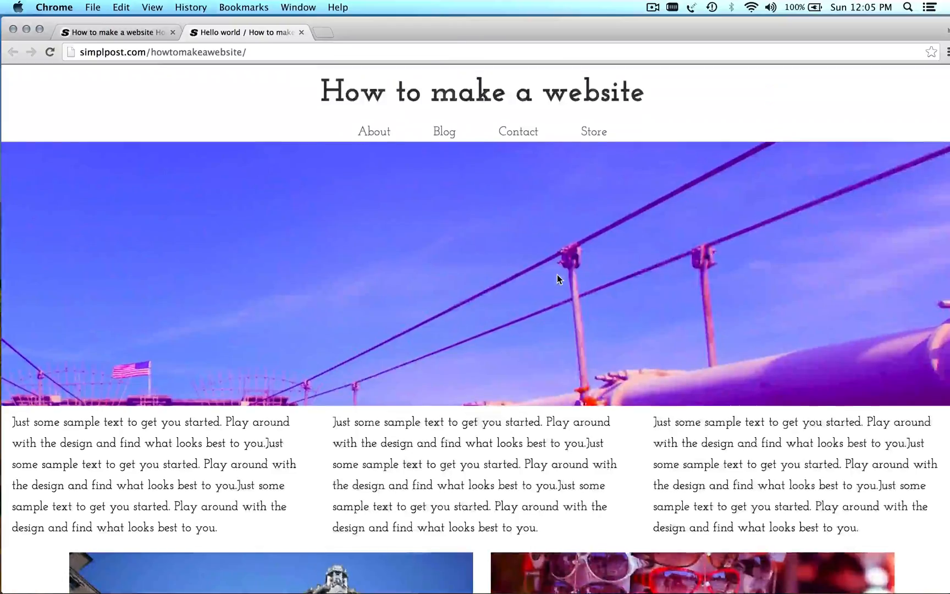
left_click(301, 32)
Step: Examine the stacked sections of the home page in the editor, from the slideshow down to the headline
mouse_move(511, 583)
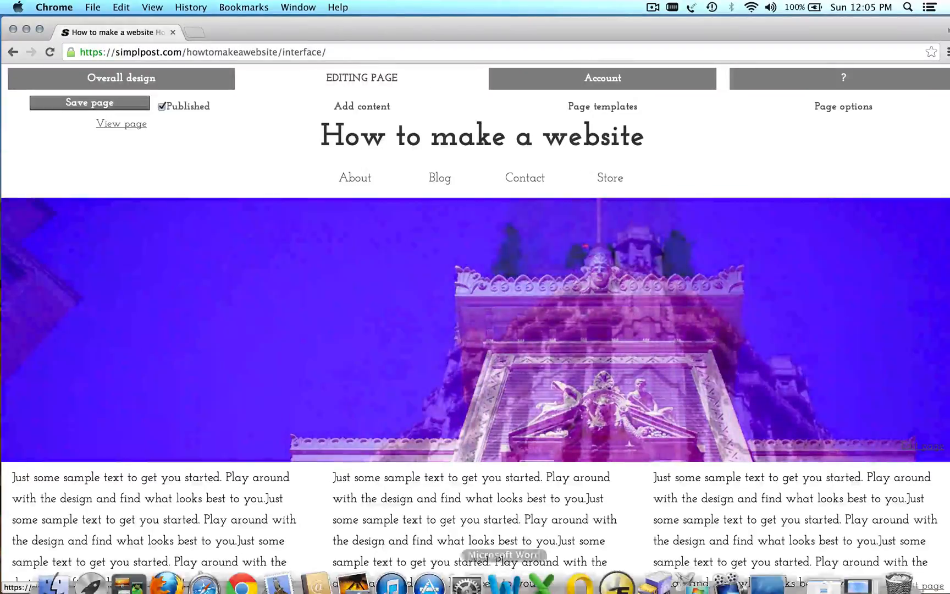
scroll(686, 361, "down", 5)
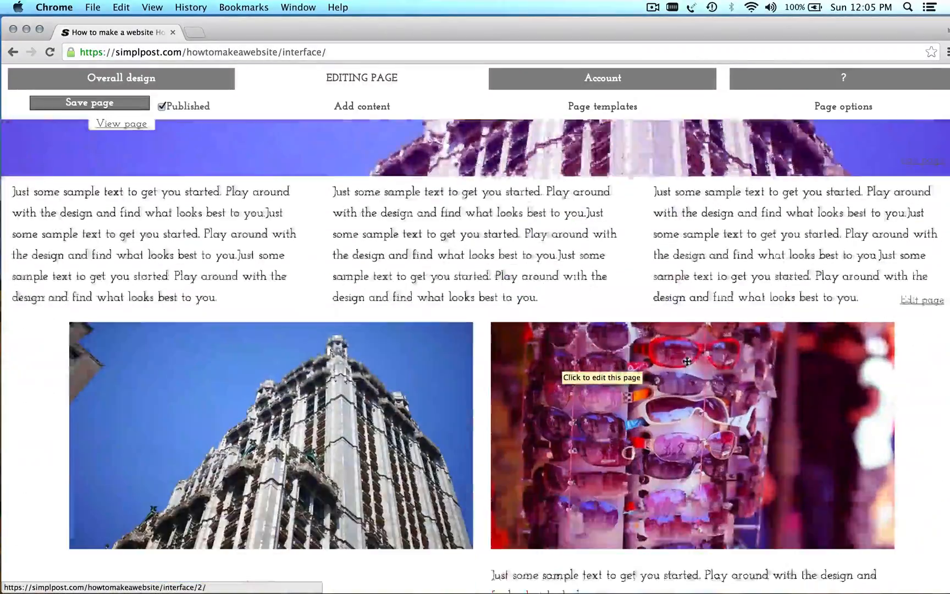
scroll(686, 361, "down", 2)
scroll(686, 361, "up", 7)
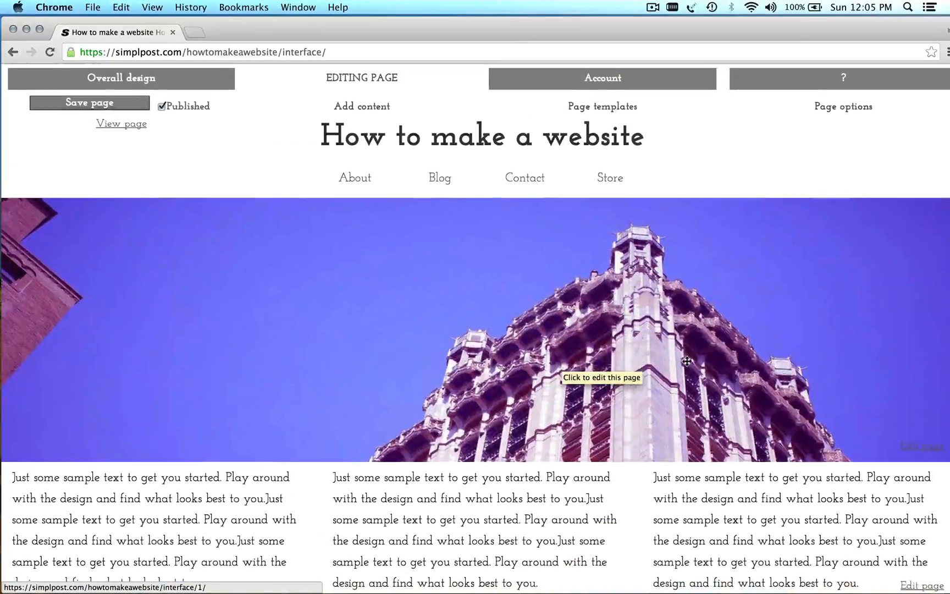
scroll(687, 362, "down", 6)
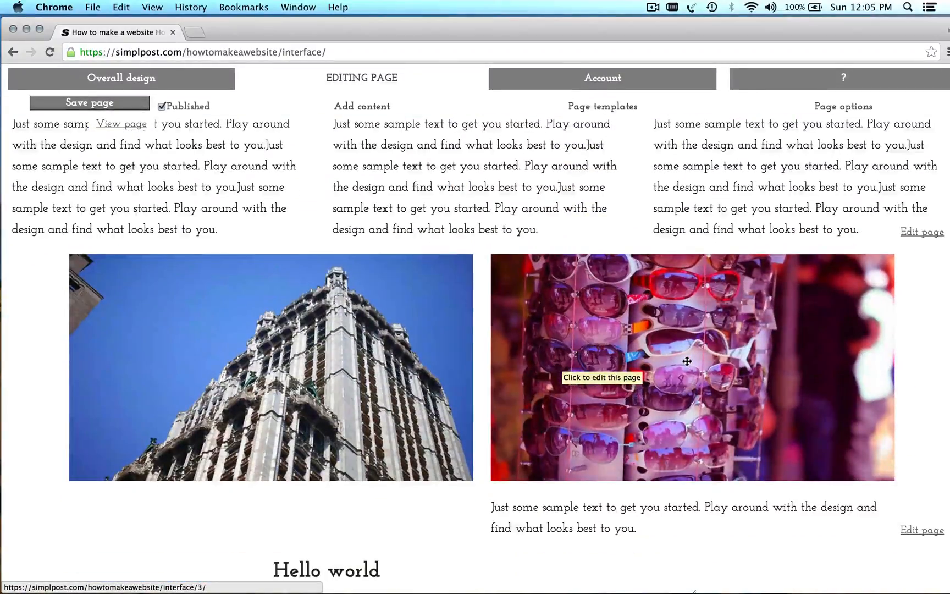